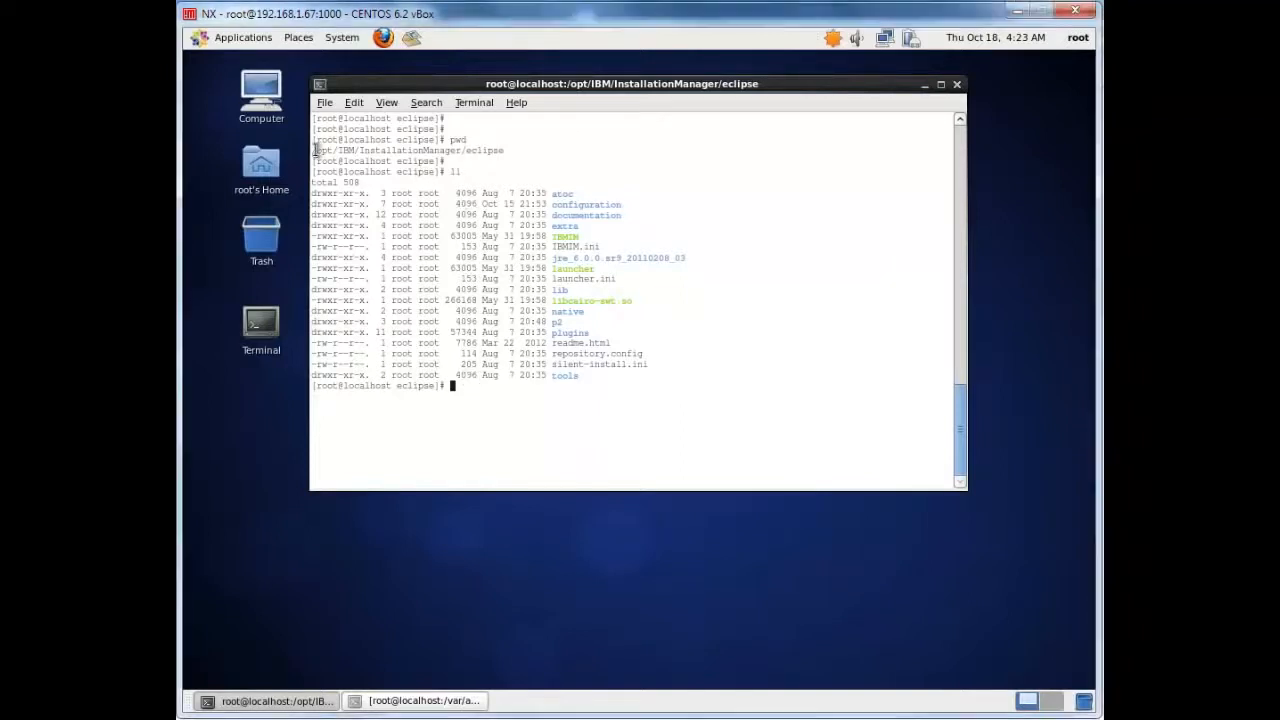
# Run ./IBMIM -skipInstall /tmp/iimRegistry3 -record /var/apps/responsefiles/was8nd_silent.xml from the Installation Manager eclipse directory
pyautogui.moveTo(316, 150); pyautogui.dragTo(504, 151)
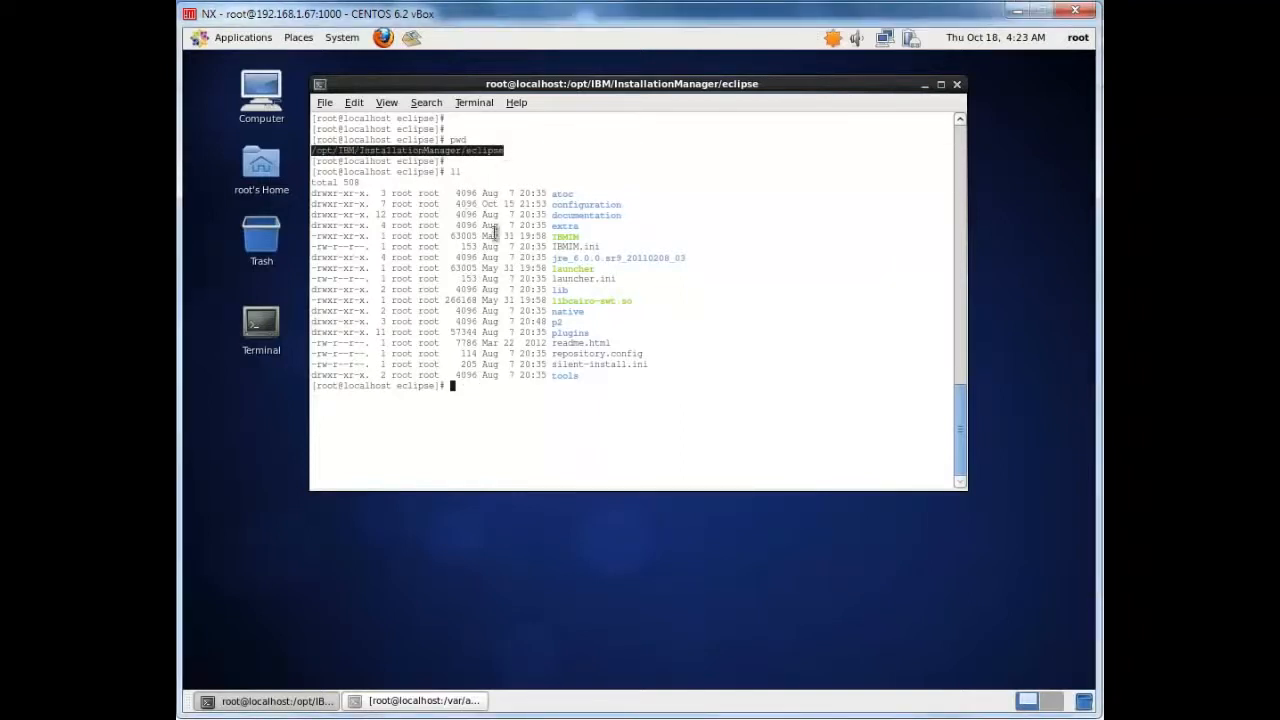
pyautogui.click(507, 160)
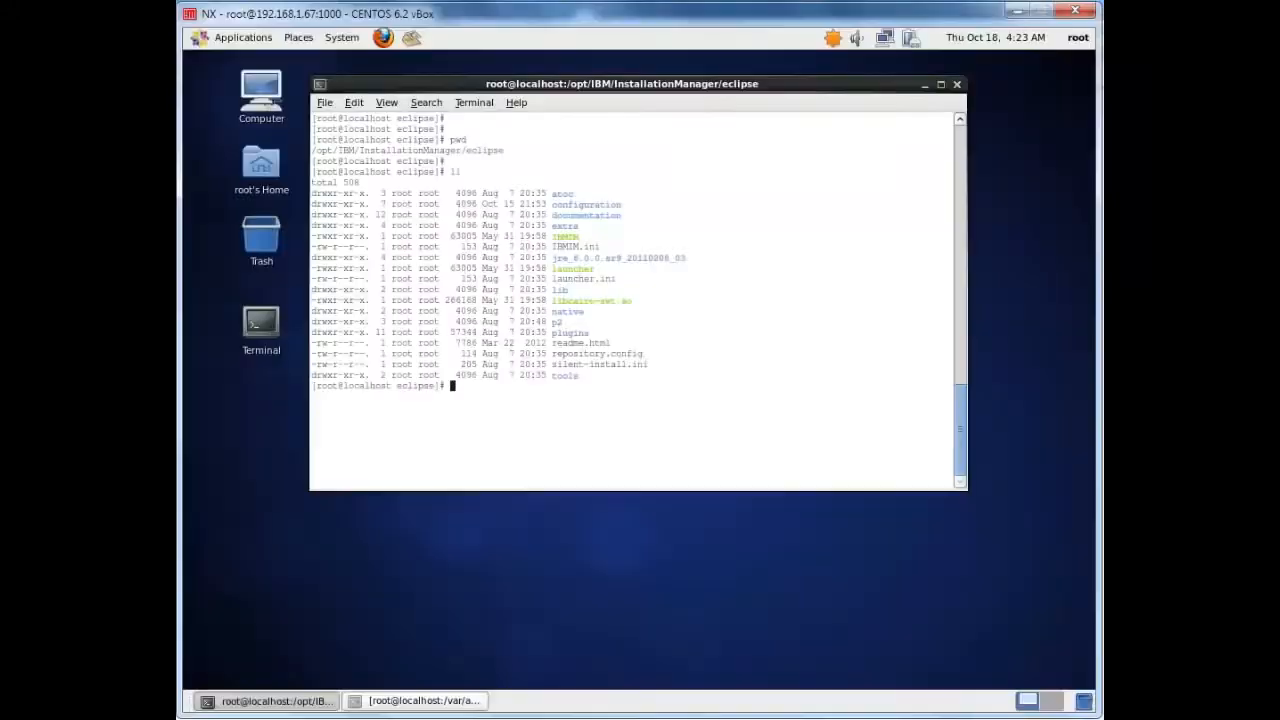
pyautogui.rightClick(500, 436)
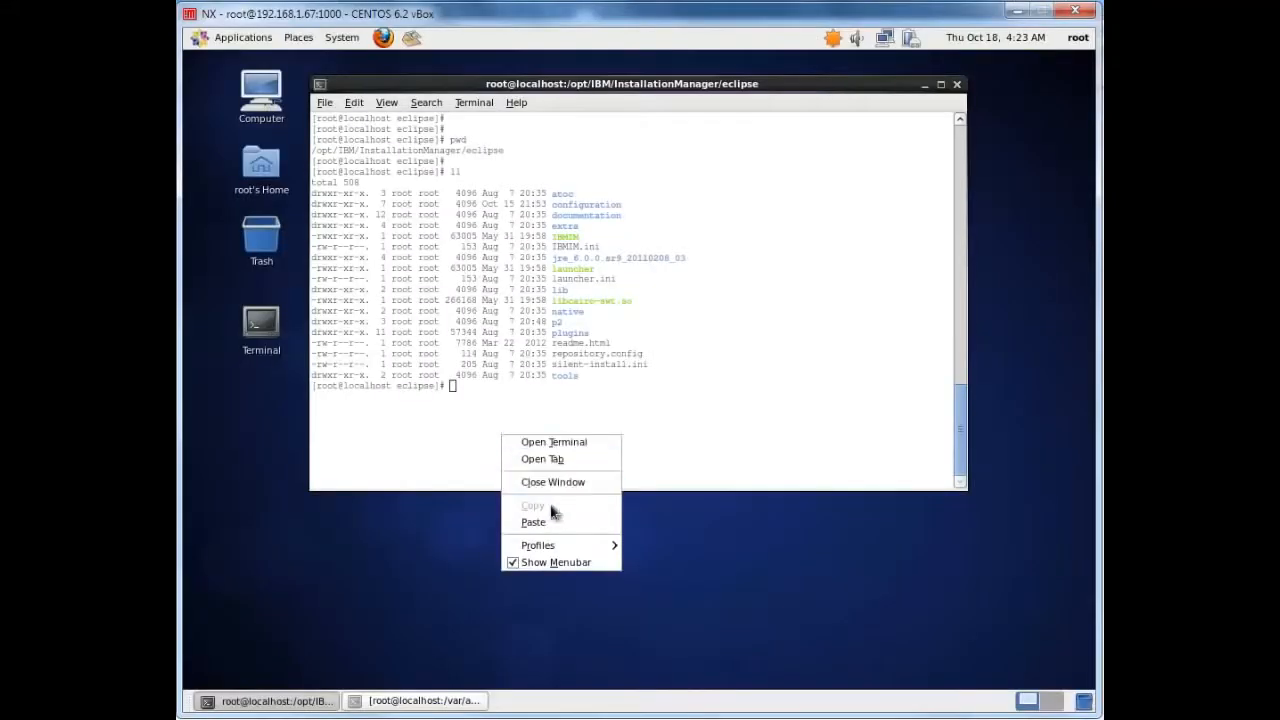
pyautogui.click(538, 524)
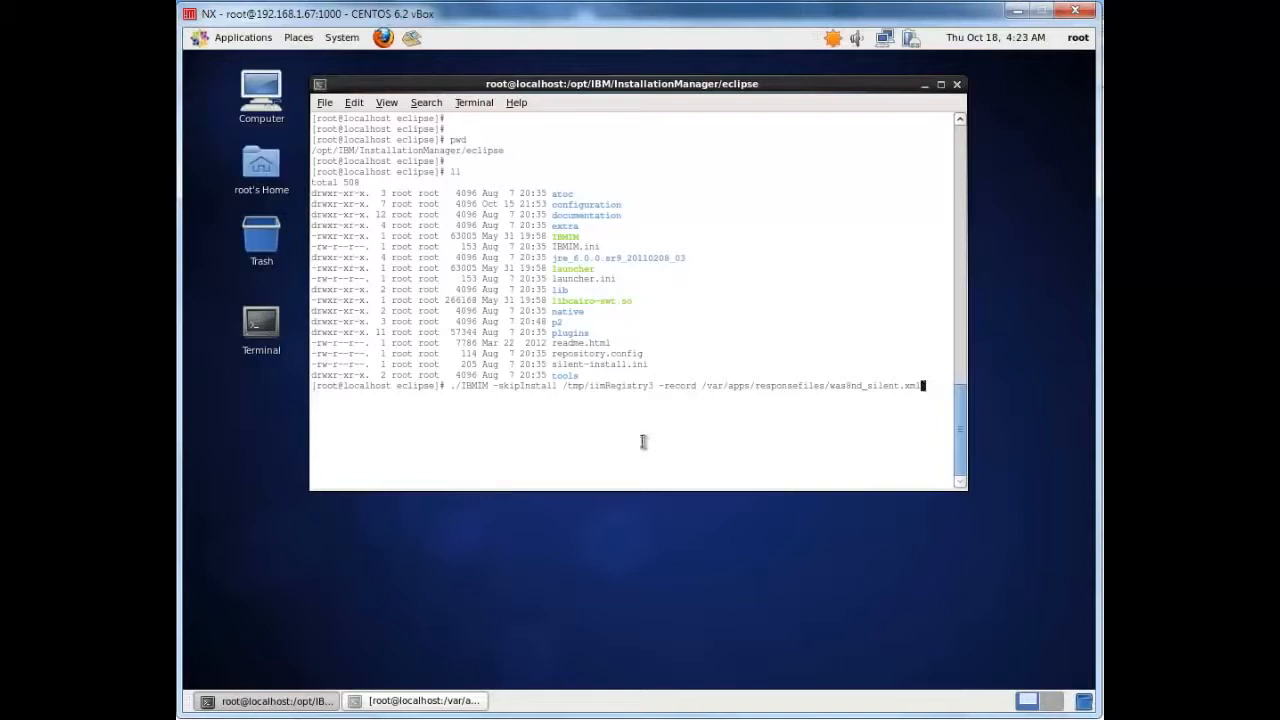
pyautogui.press('Return')
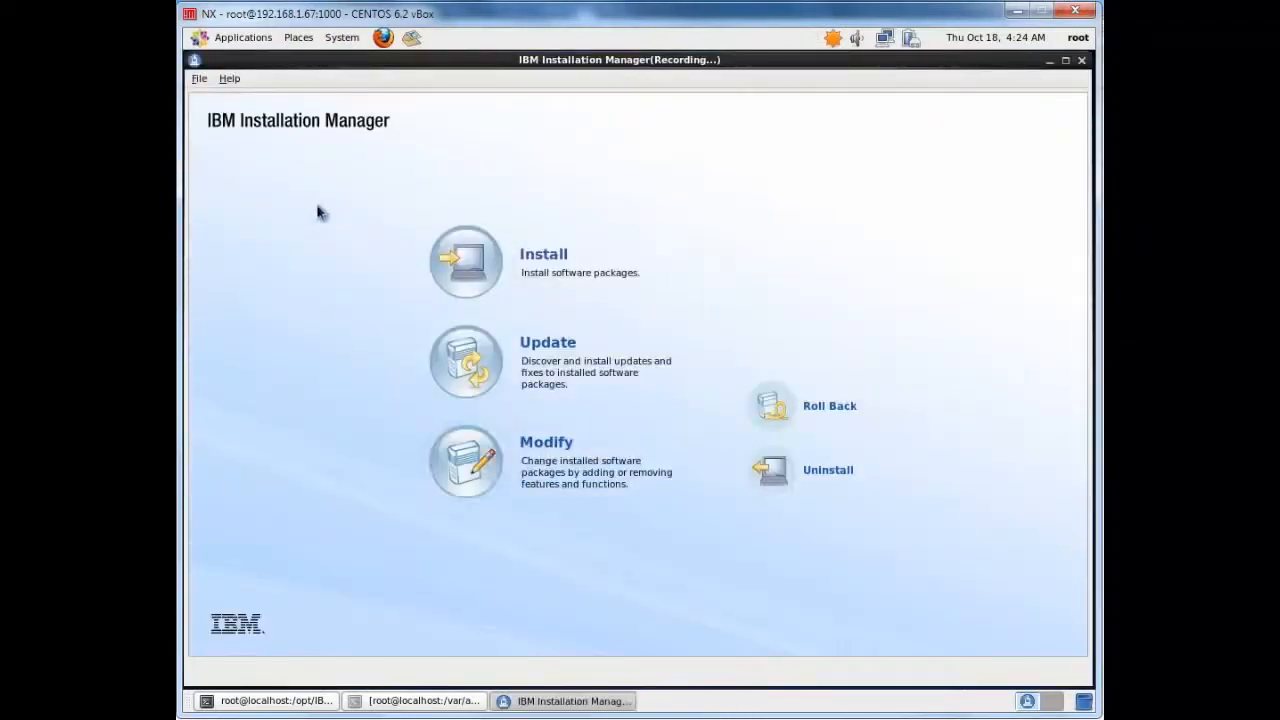
# Try adding /opt/IBM/InstallationManager/eclipse/repository.config as a package repository in the preferences
pyautogui.click(200, 79)
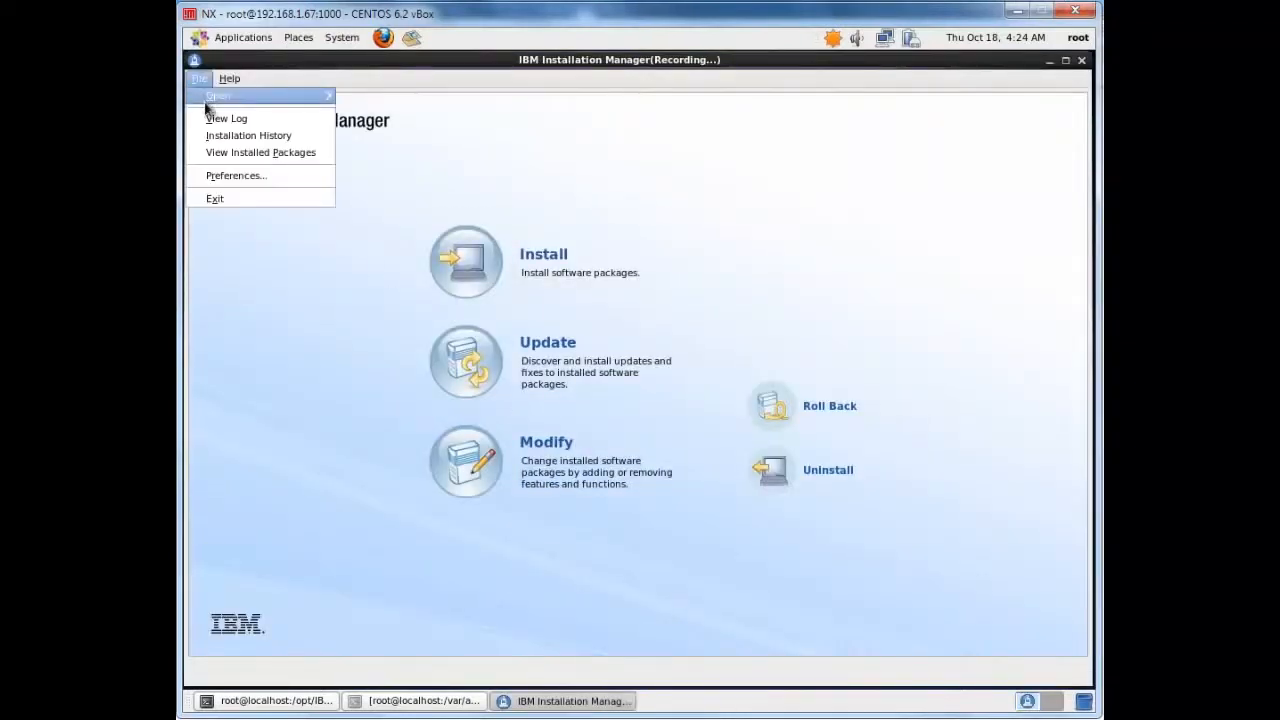
pyautogui.click(243, 175)
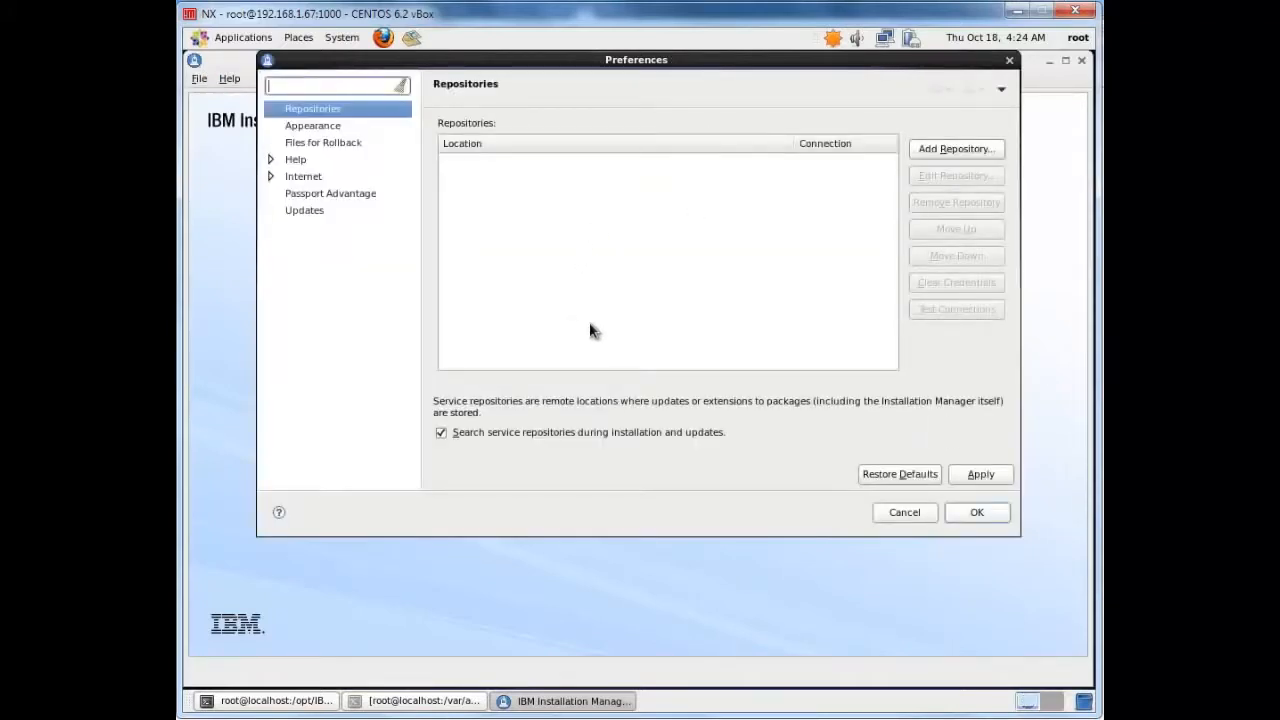
pyautogui.click(932, 152)
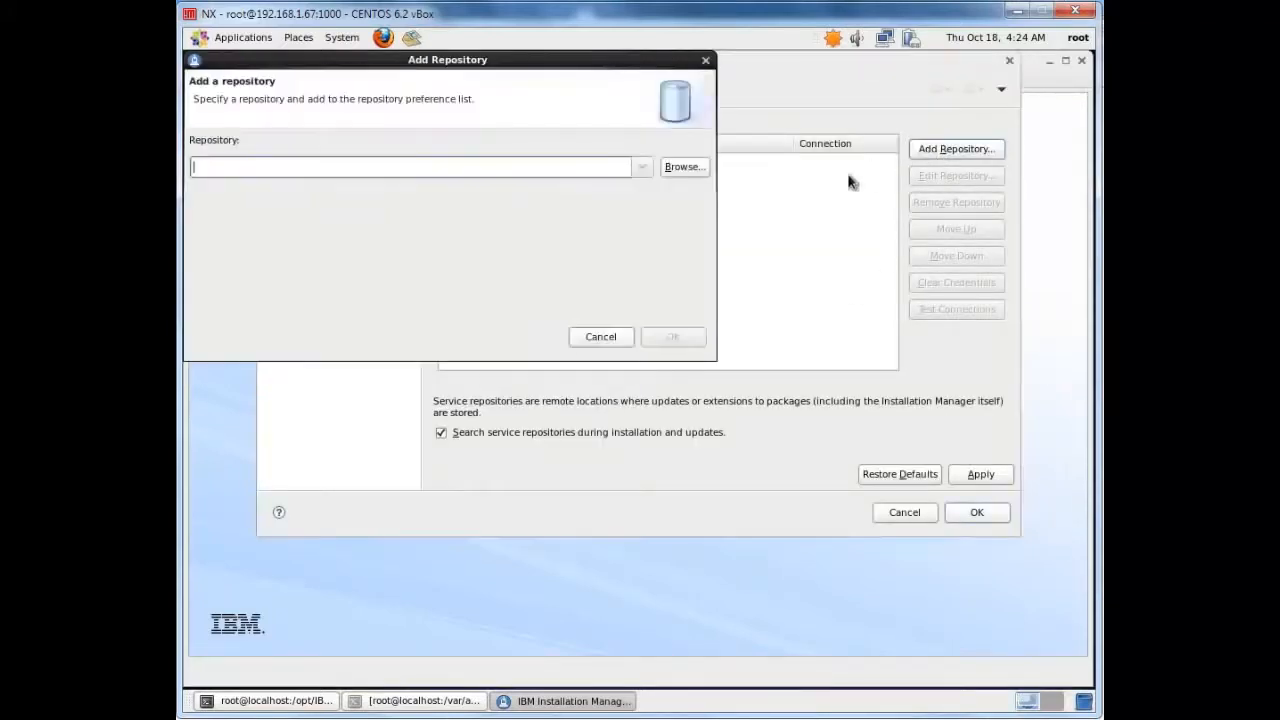
pyautogui.click(684, 167)
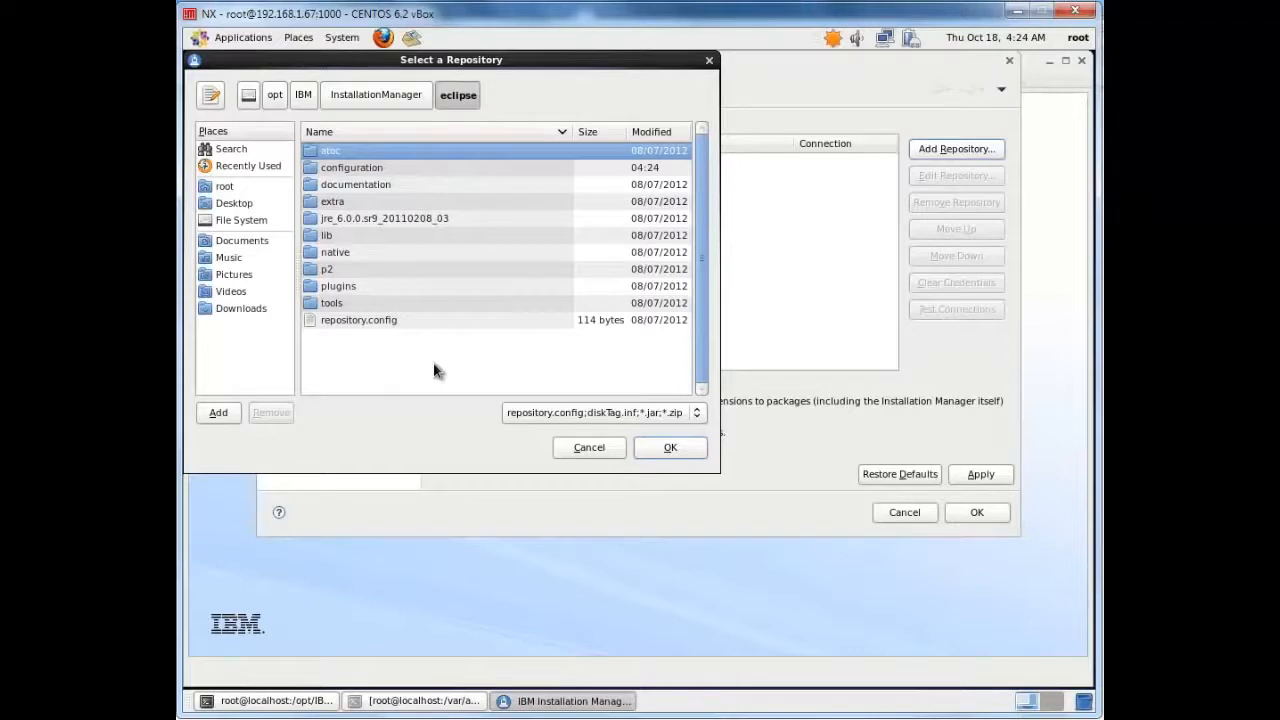
pyautogui.doubleClick(363, 323)
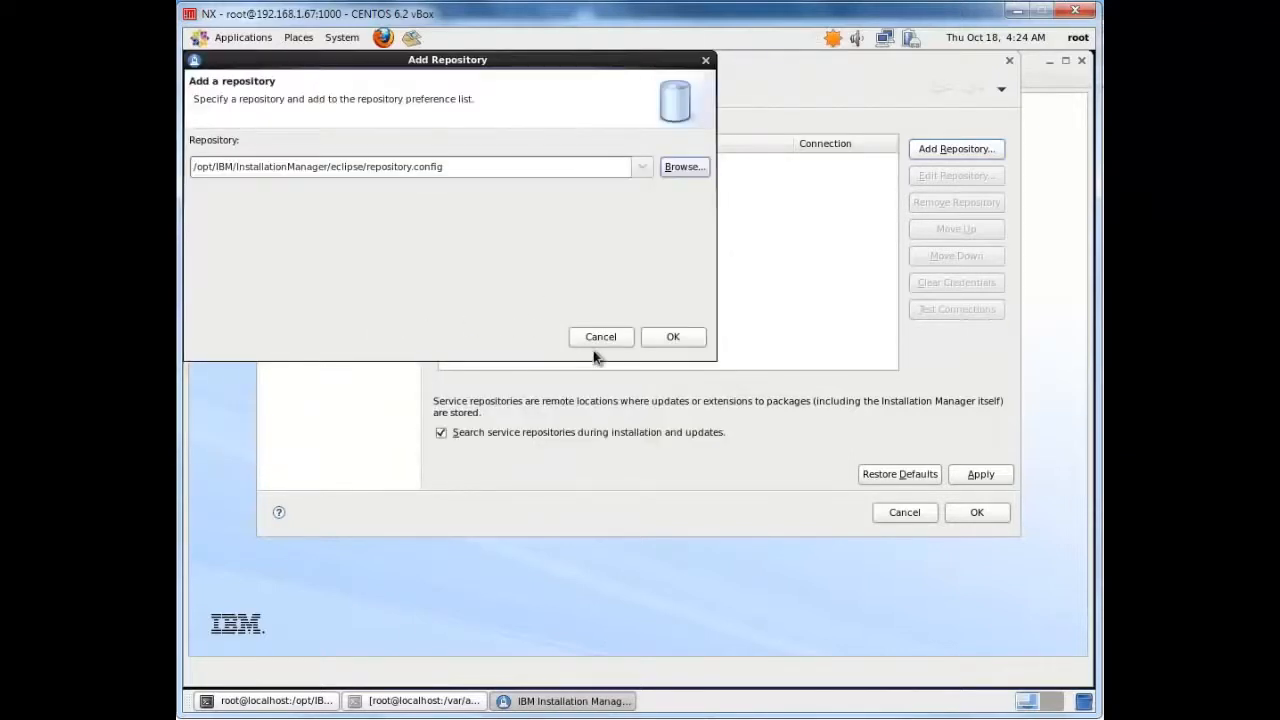
pyautogui.click(672, 337)
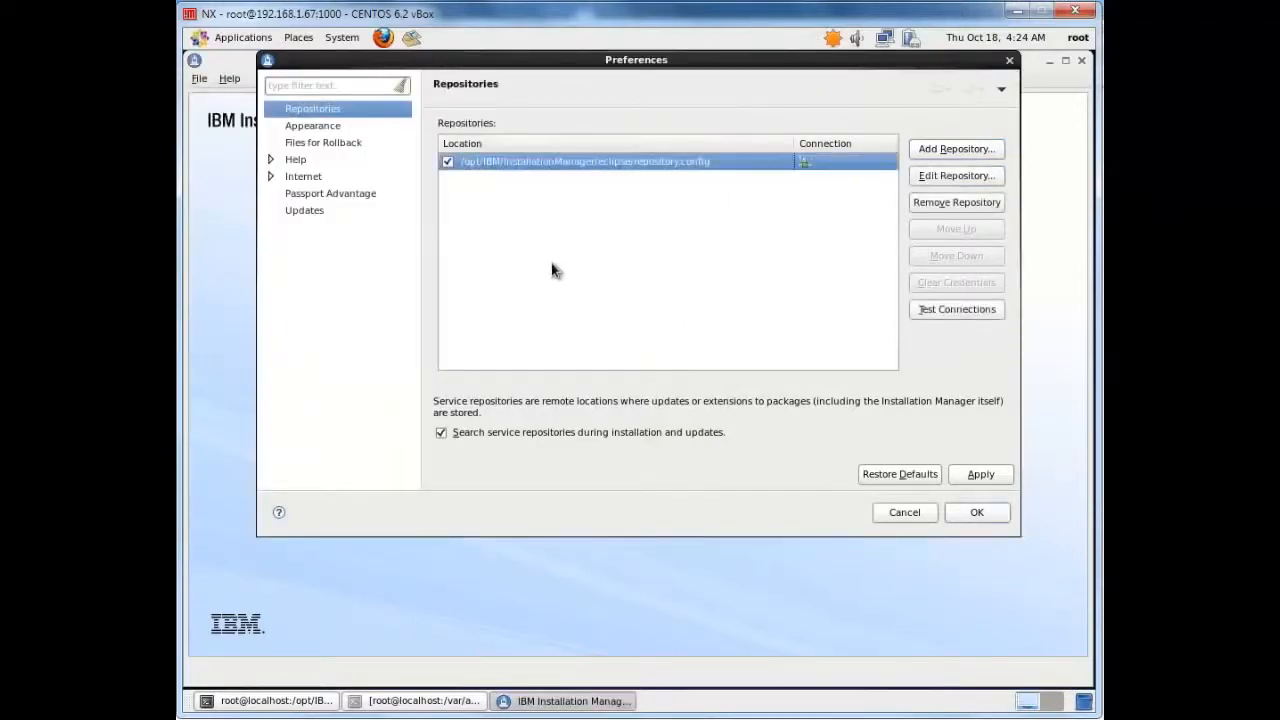
pyautogui.click(975, 513)
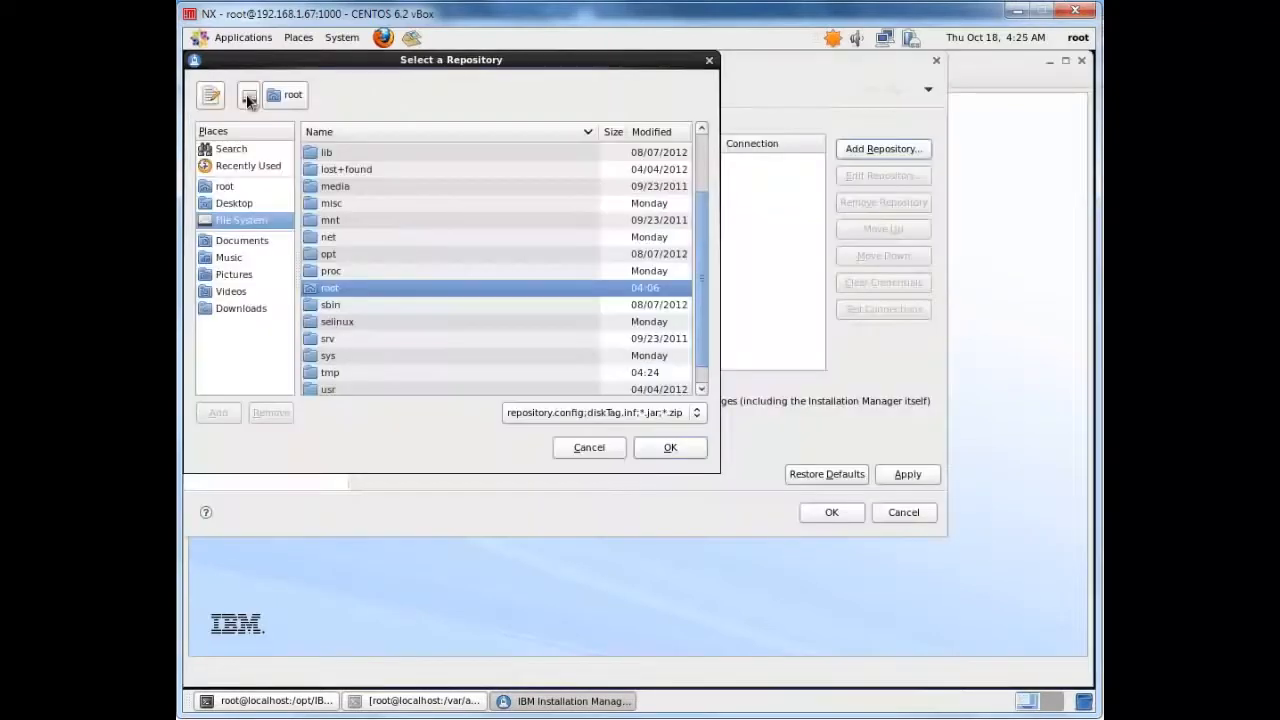
# Add /var/apps/was8nd_repo/repository.config as the package repository and save the preferences
pyautogui.click(703, 387)
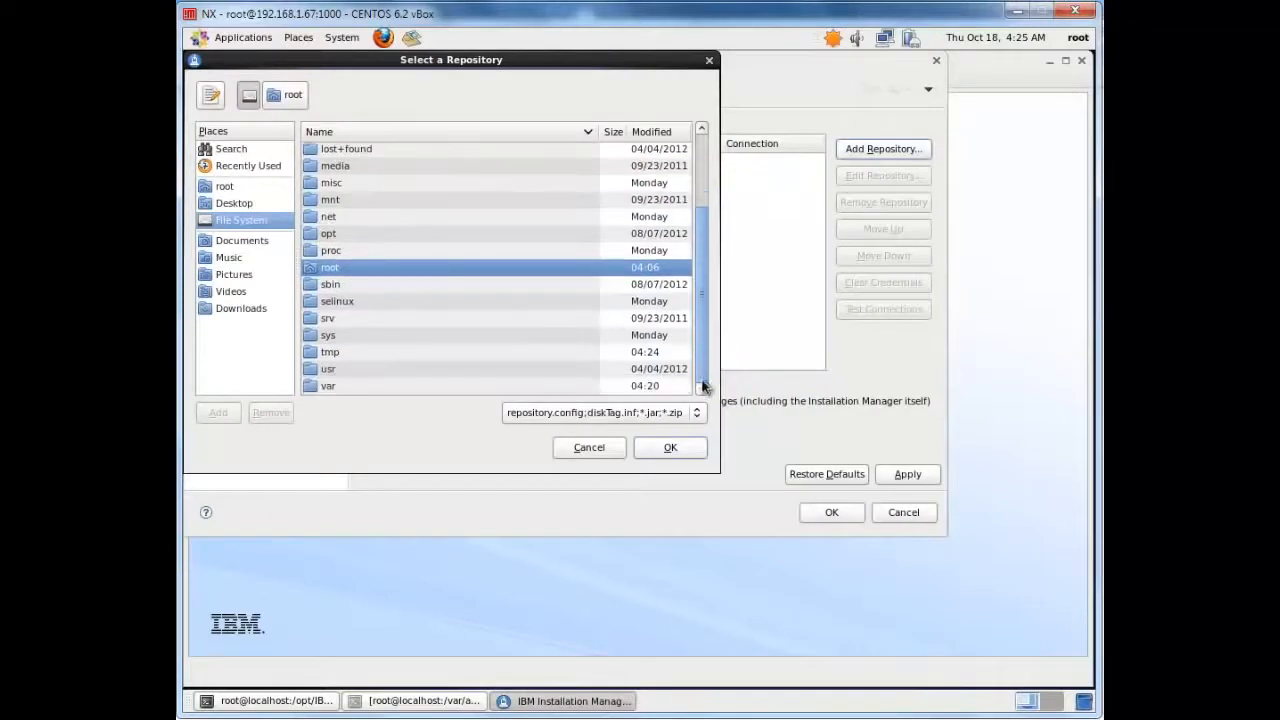
pyautogui.doubleClick(329, 385)
pyautogui.doubleClick(332, 168)
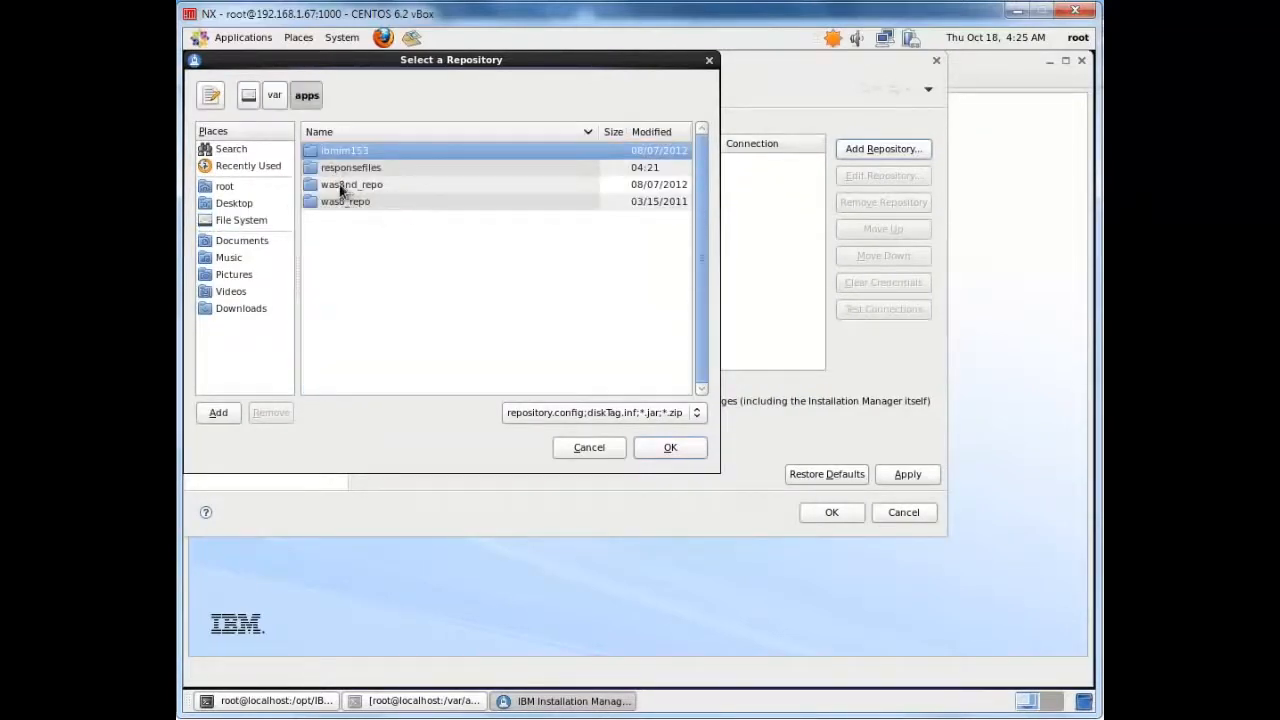
pyautogui.doubleClick(339, 184)
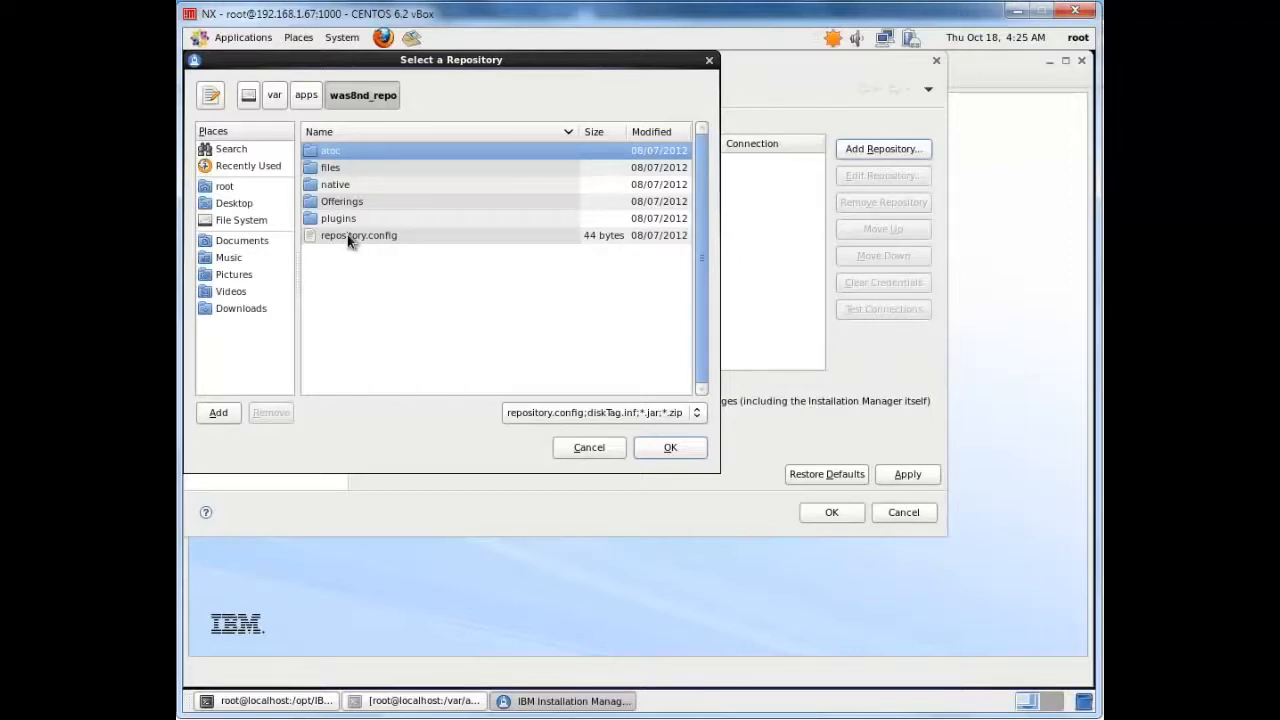
pyautogui.doubleClick(347, 234)
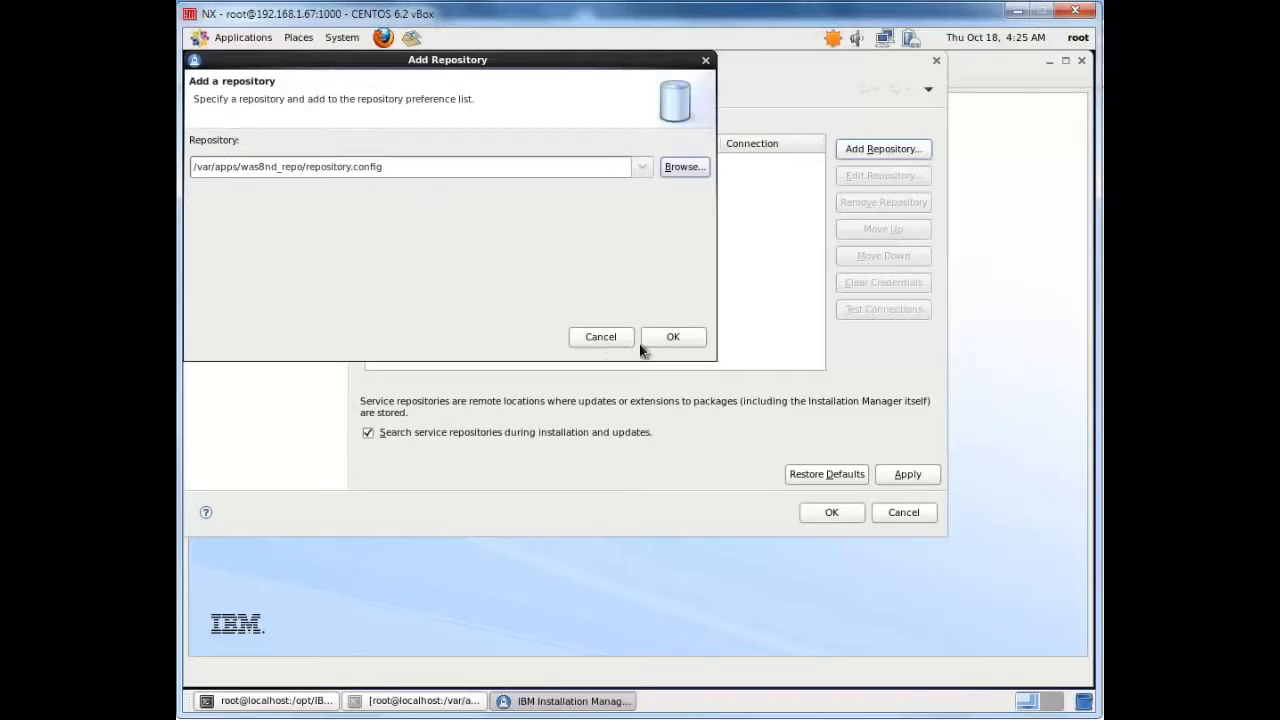
pyautogui.click(673, 337)
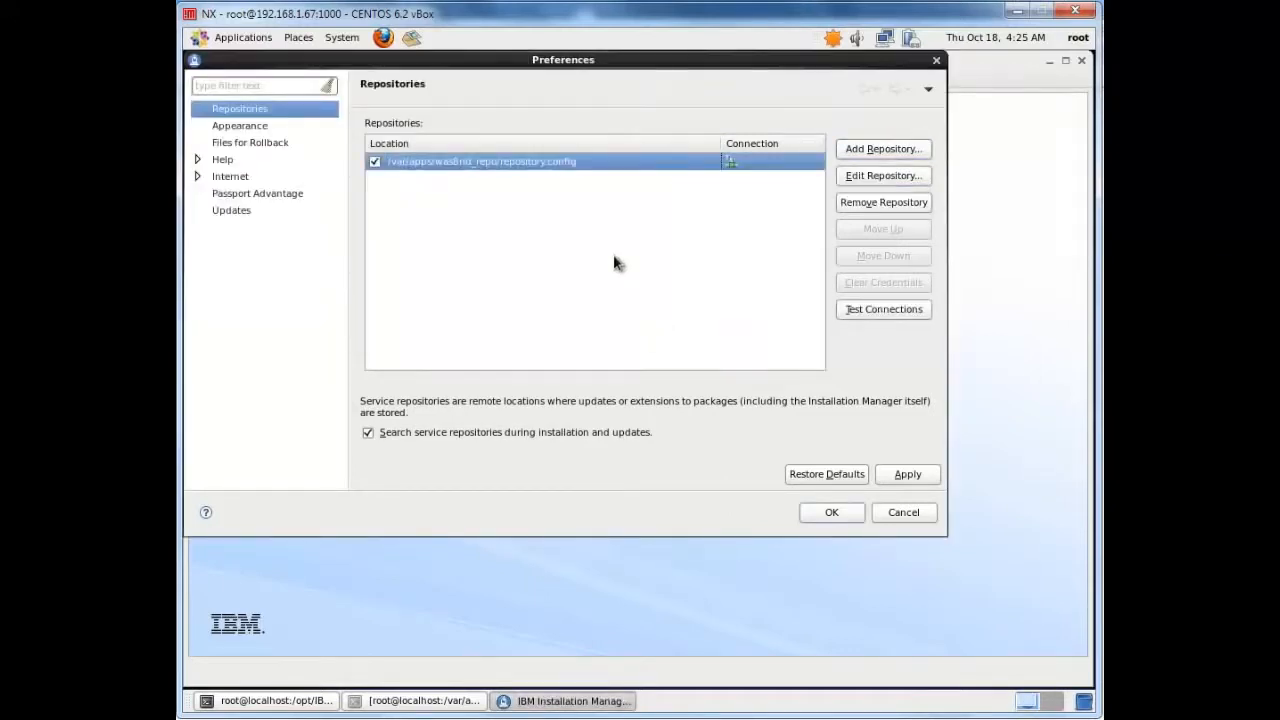
pyautogui.click(831, 512)
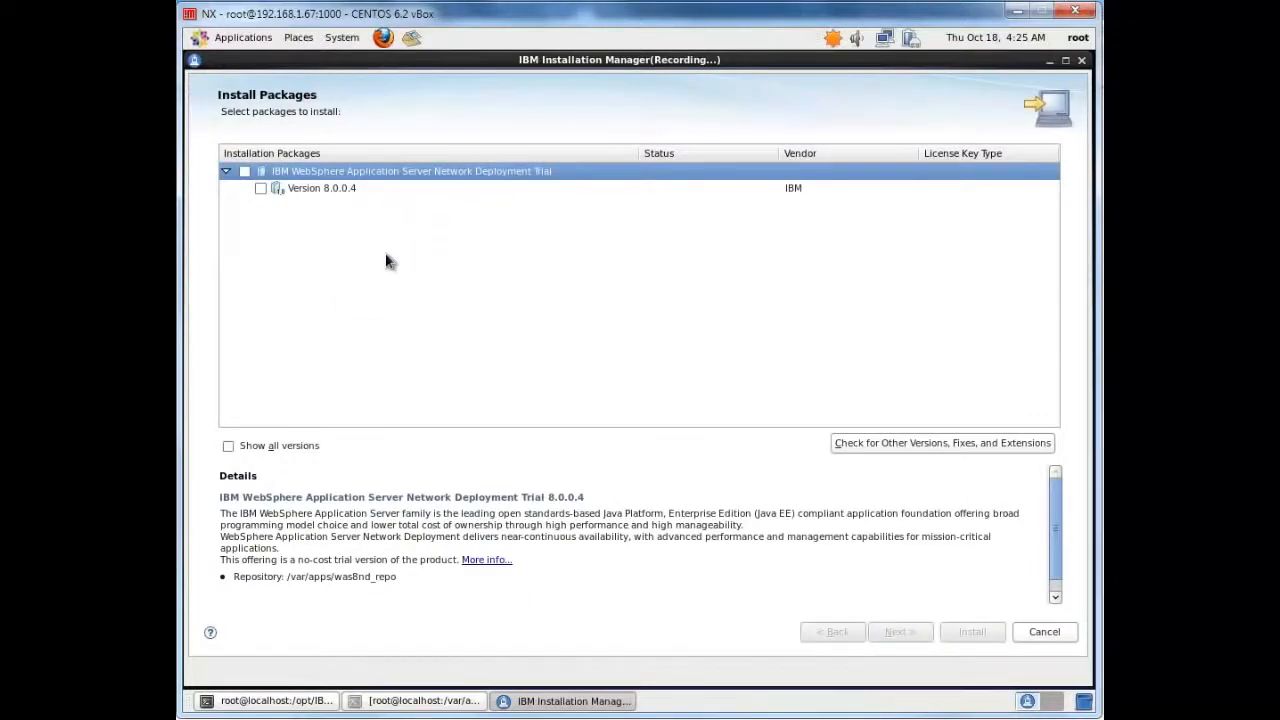
# Select IBM WebSphere Application Server Network Deployment Trial version 8.0.0.4 for installation and accept its license agreement
pyautogui.click(245, 172)
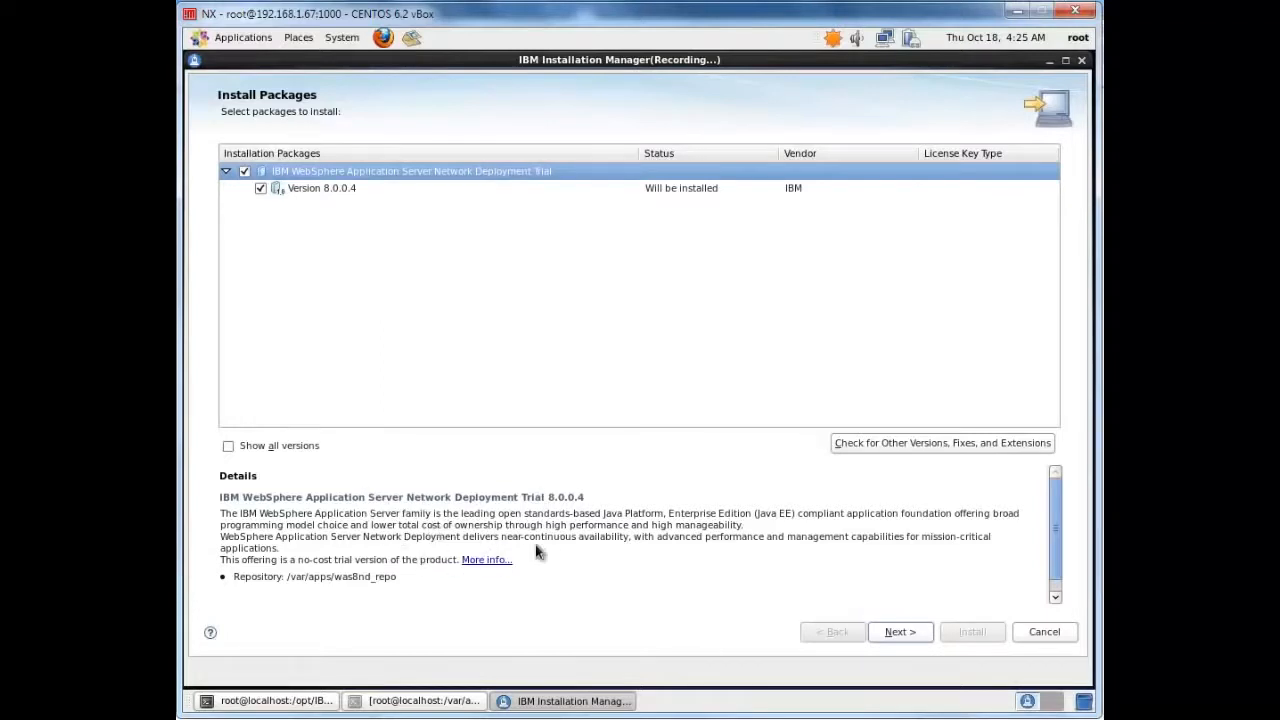
pyautogui.click(902, 633)
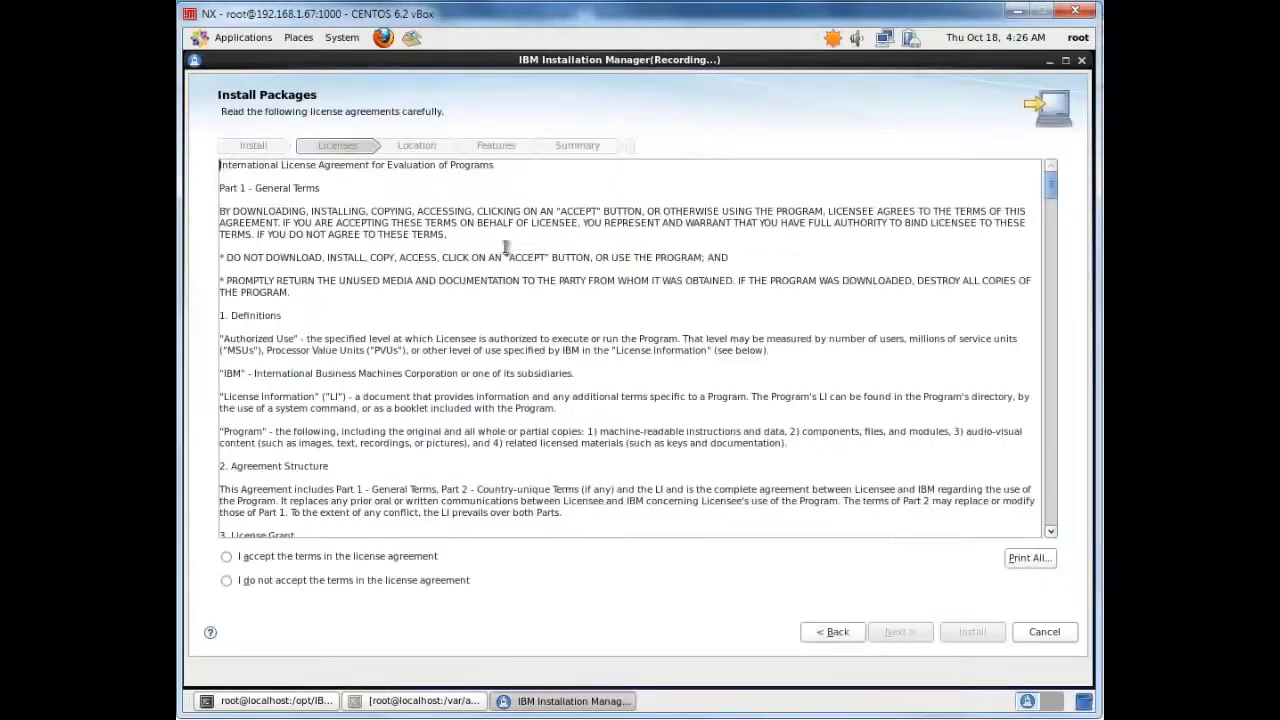
pyautogui.click(227, 557)
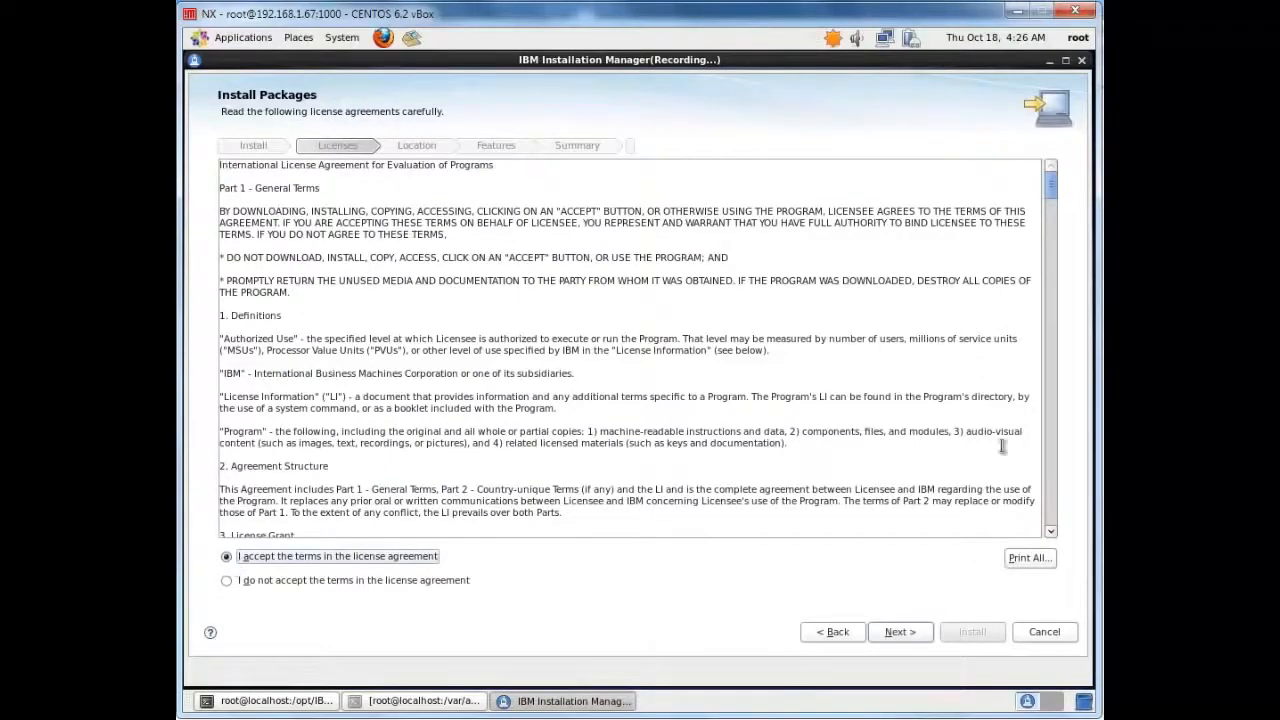
pyautogui.moveTo(1051, 185); pyautogui.dragTo(1050, 530)
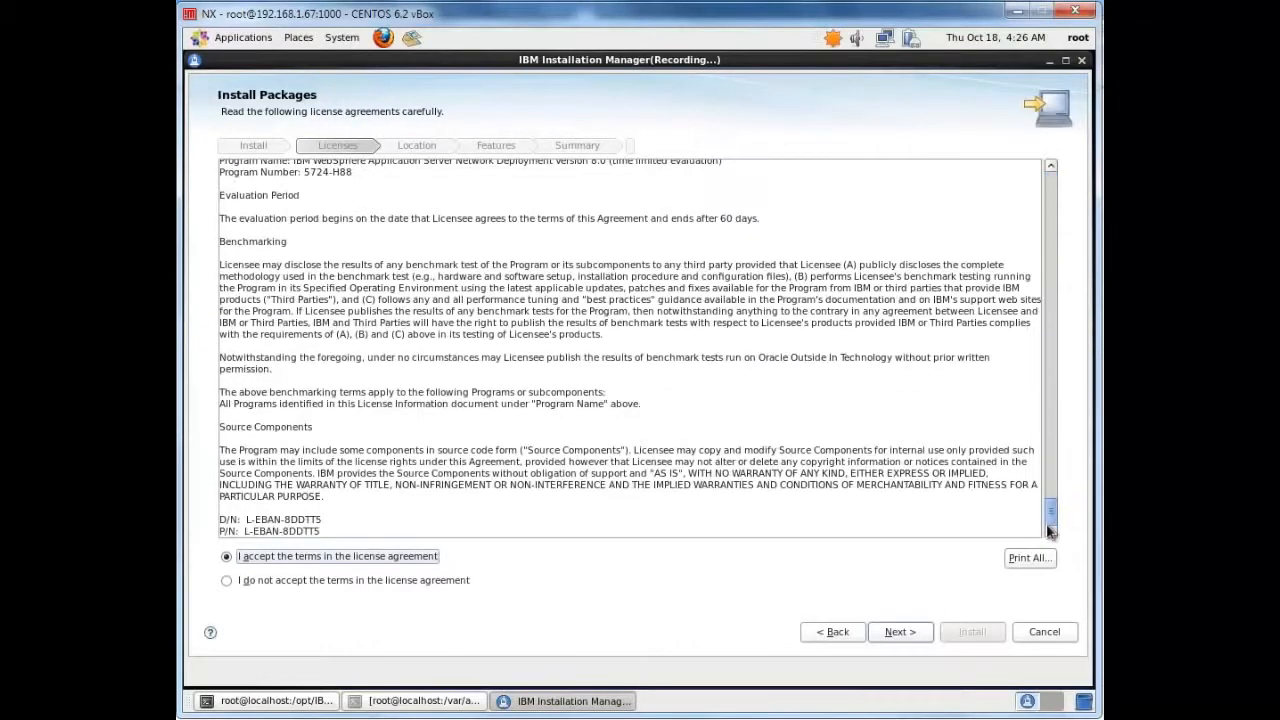
pyautogui.click(900, 632)
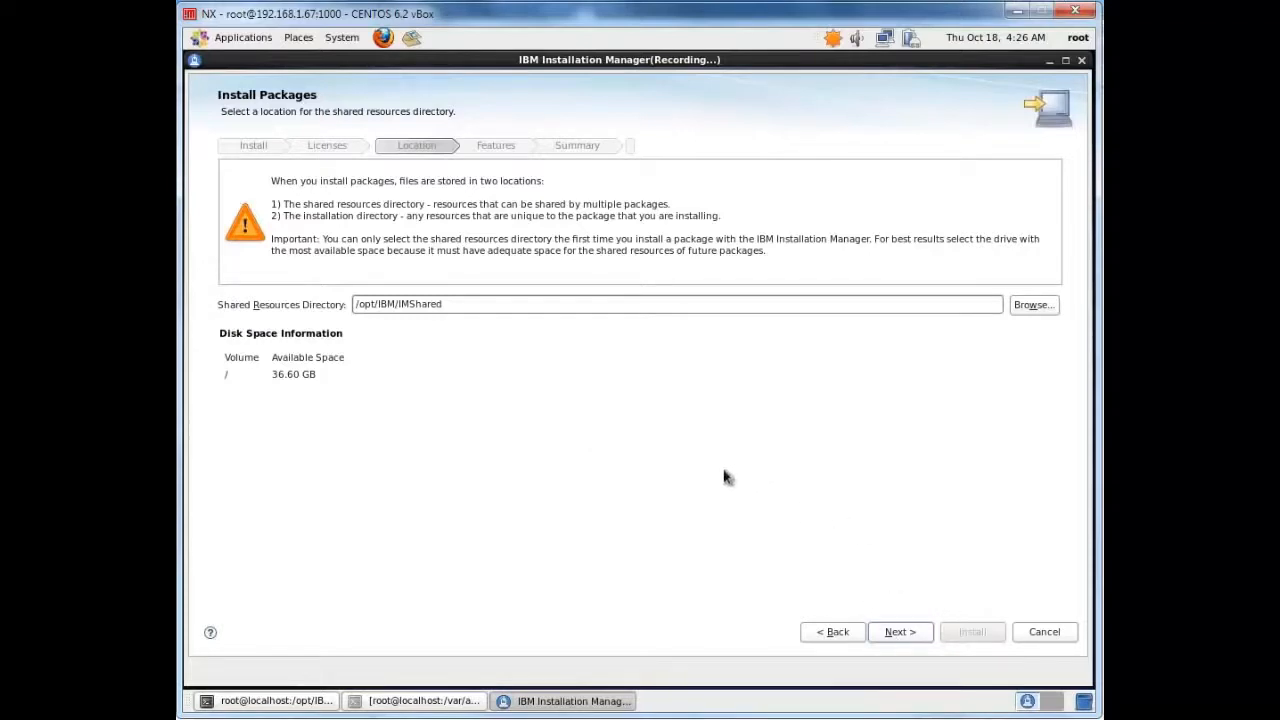
# Accept the shared directory /opt/IBM/IMShared, the installation directory /opt/IBM/WebSphere/AppServer and English as the only translation
pyautogui.click(906, 638)
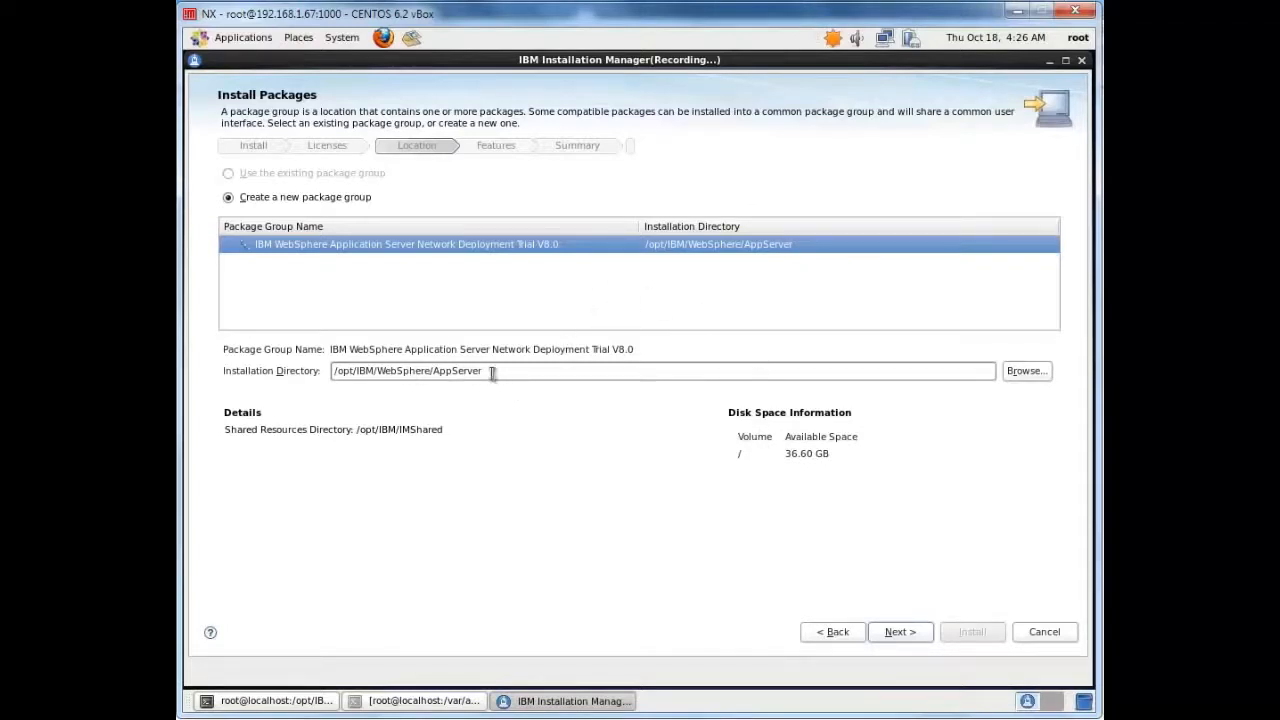
pyautogui.click(905, 635)
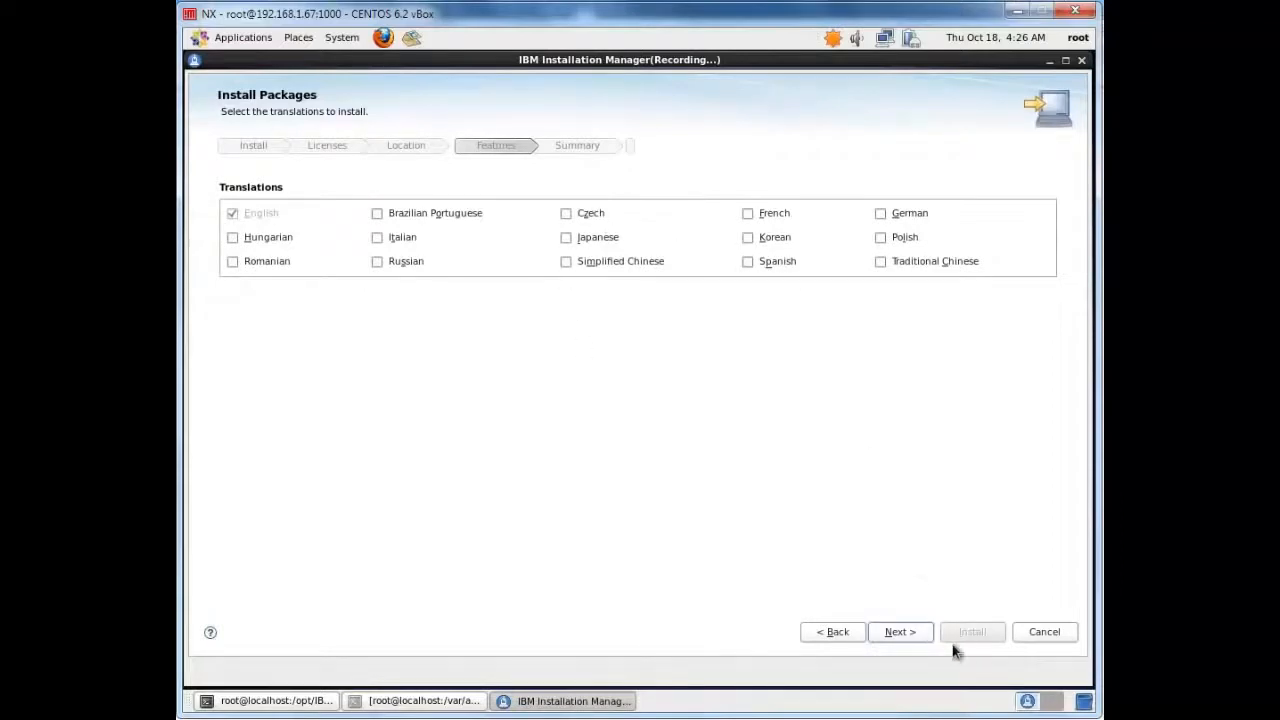
pyautogui.click(900, 631)
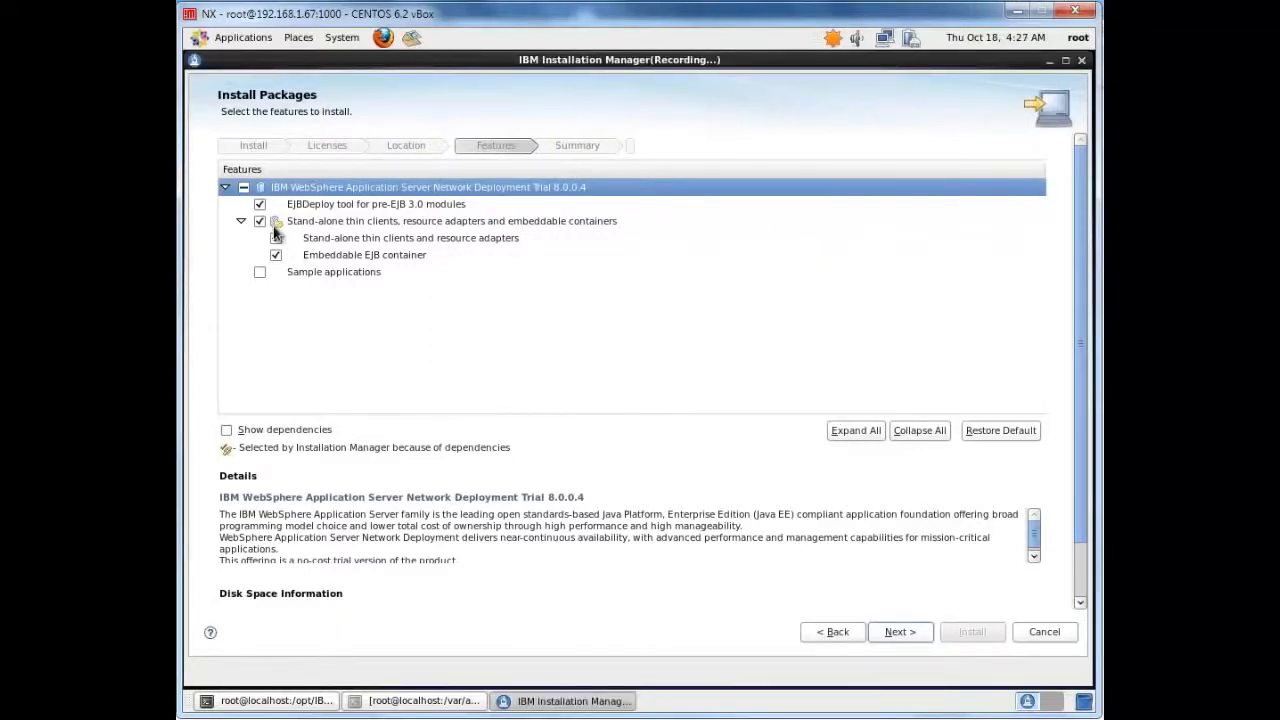
# Exclude the EJBDeploy tool, the stand-alone thin clients and embeddable containers, and the sample applications, and proceed to the summary
pyautogui.click(259, 204)
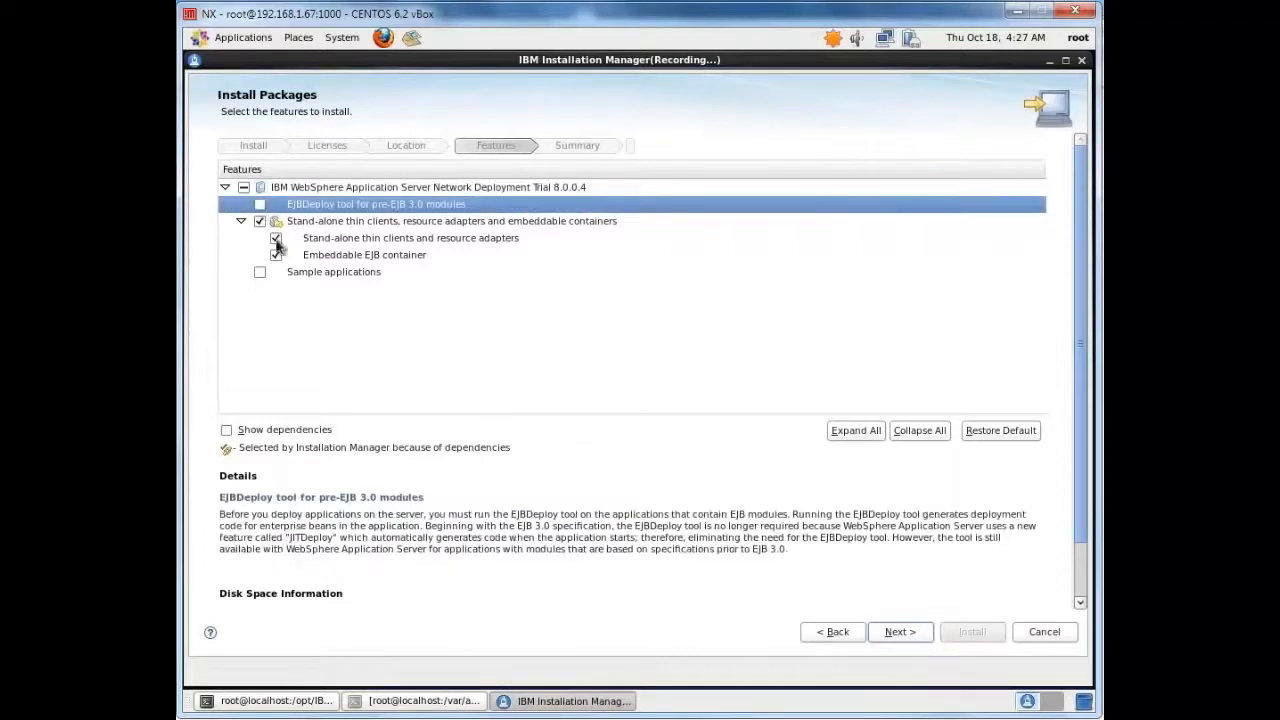
pyautogui.click(259, 221)
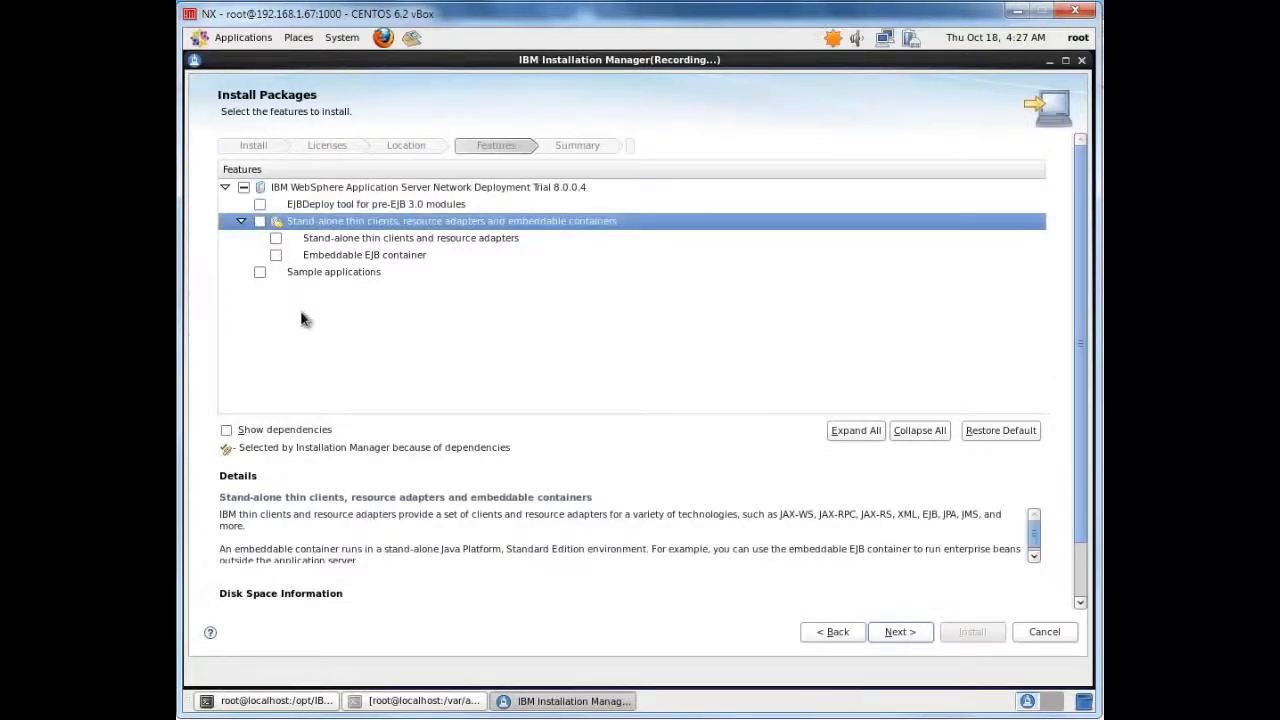
pyautogui.click(260, 272)
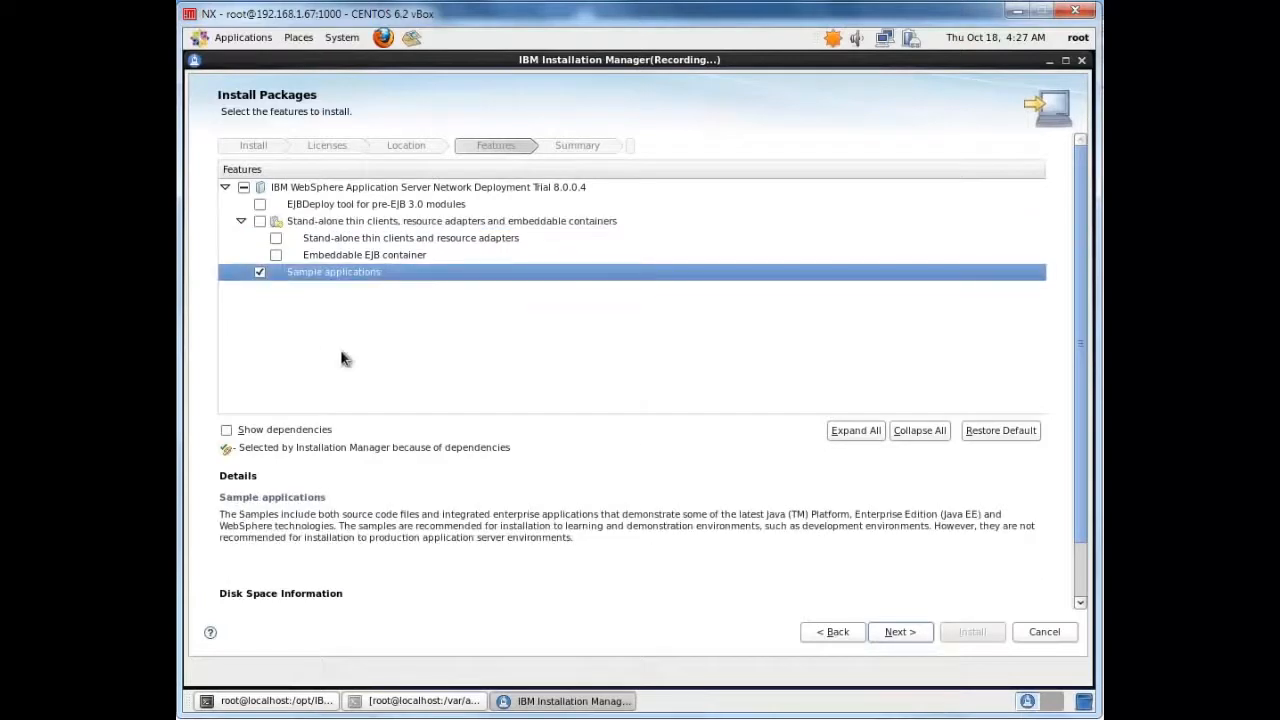
pyautogui.click(260, 272)
pyautogui.click(900, 634)
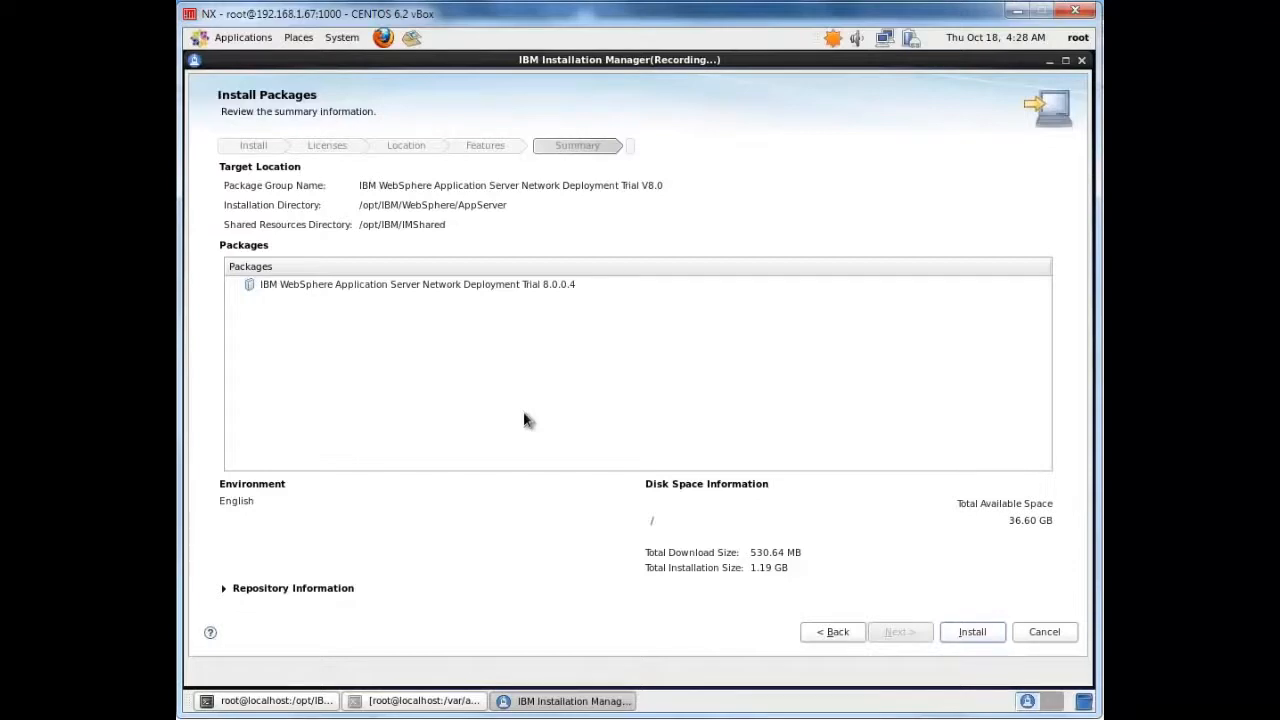
# Install the WebSphere package, finish the installation wizard and exit Installation Manager
pyautogui.click(972, 632)
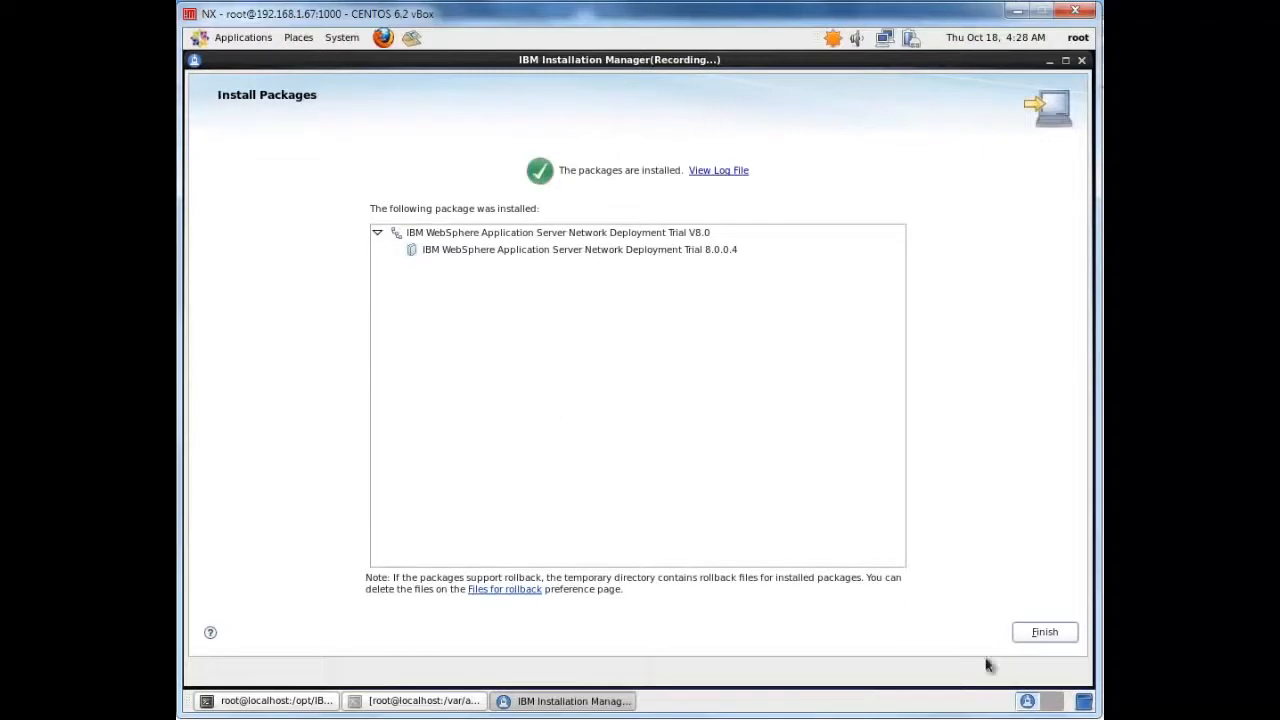
pyautogui.click(1046, 633)
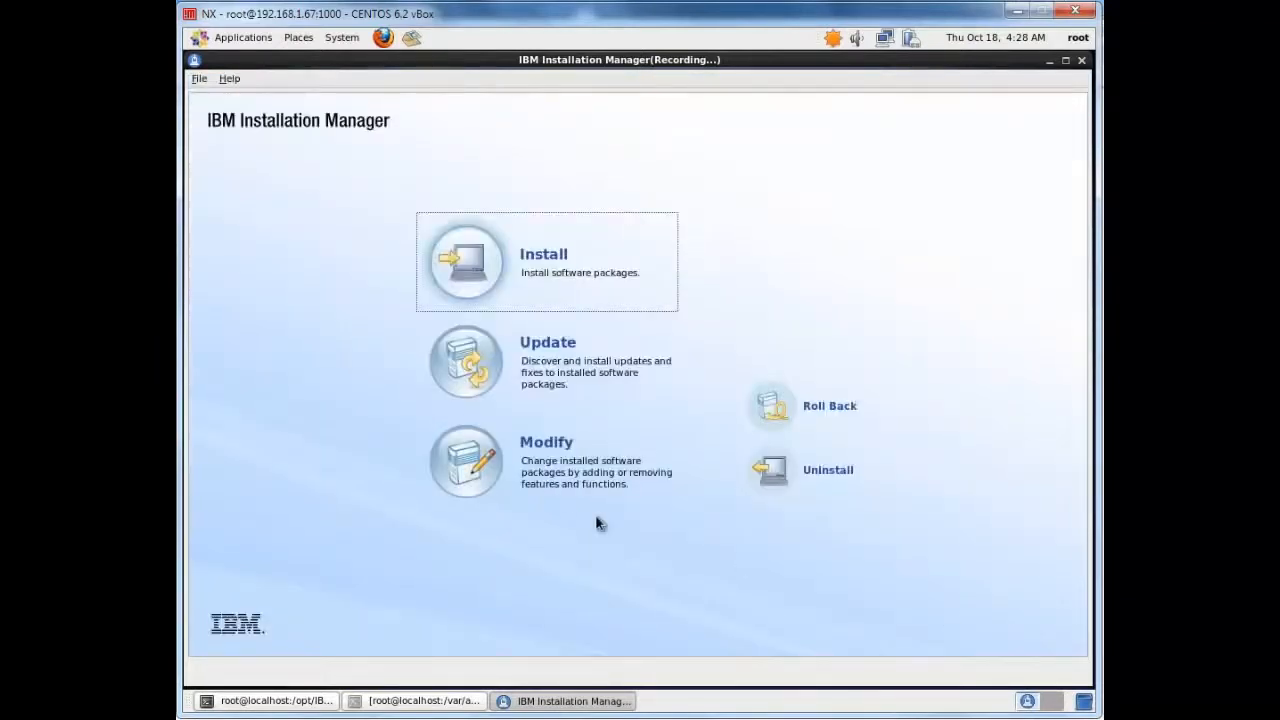
pyautogui.click(200, 79)
pyautogui.click(245, 197)
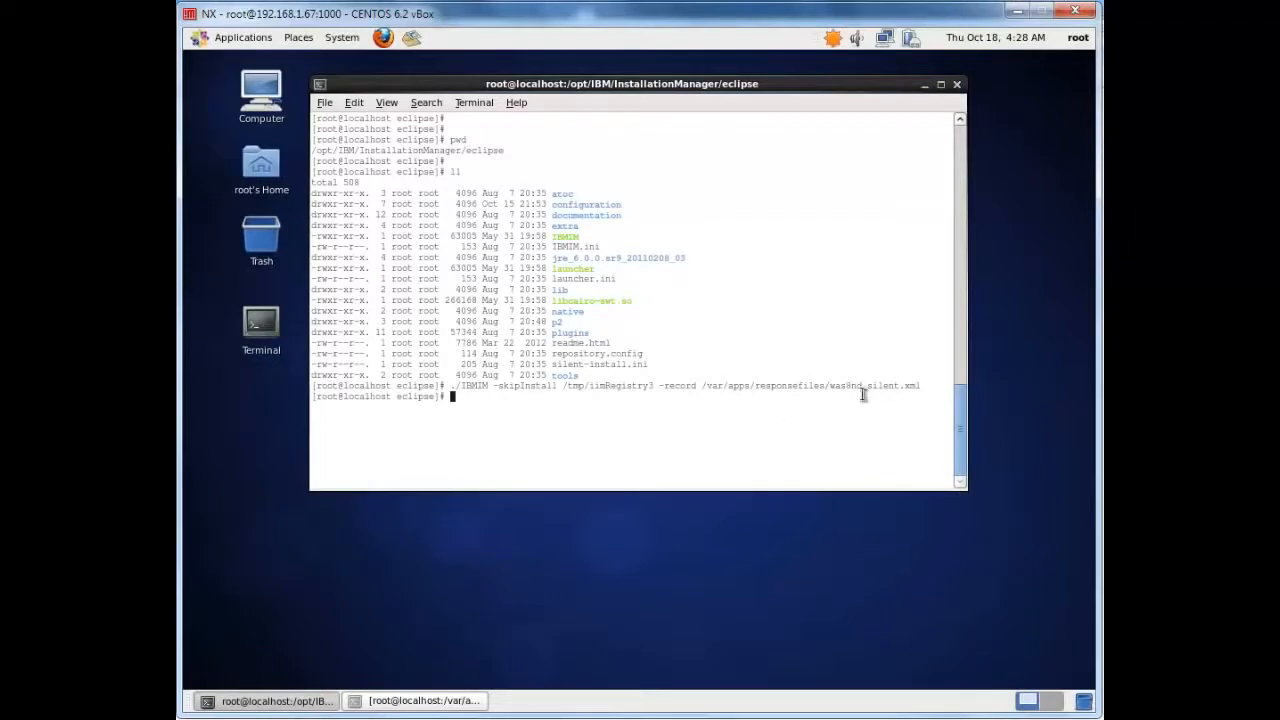
# Switch to the terminal at /var/apps/responsefiles and list the directory to check for the recorded response file
pyautogui.moveTo(922, 387); pyautogui.dragTo(701, 388)
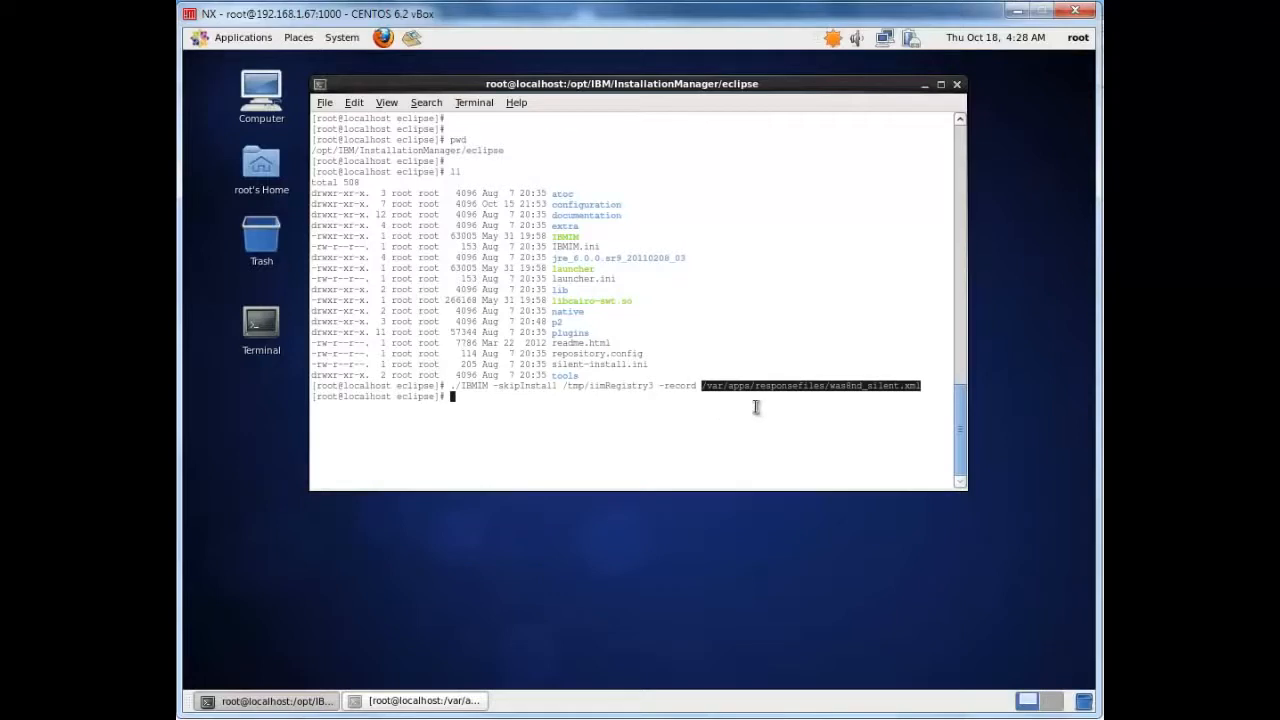
pyautogui.click(325, 705)
pyautogui.click(397, 701)
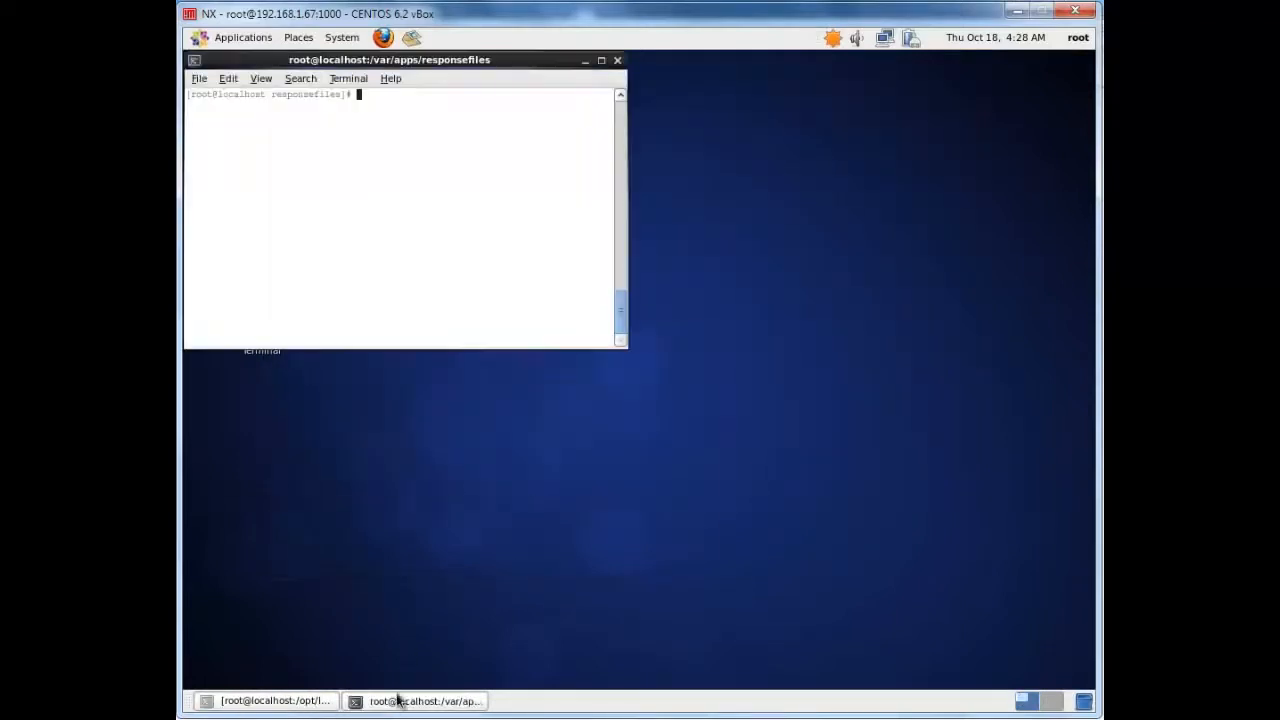
pyautogui.write('ll')
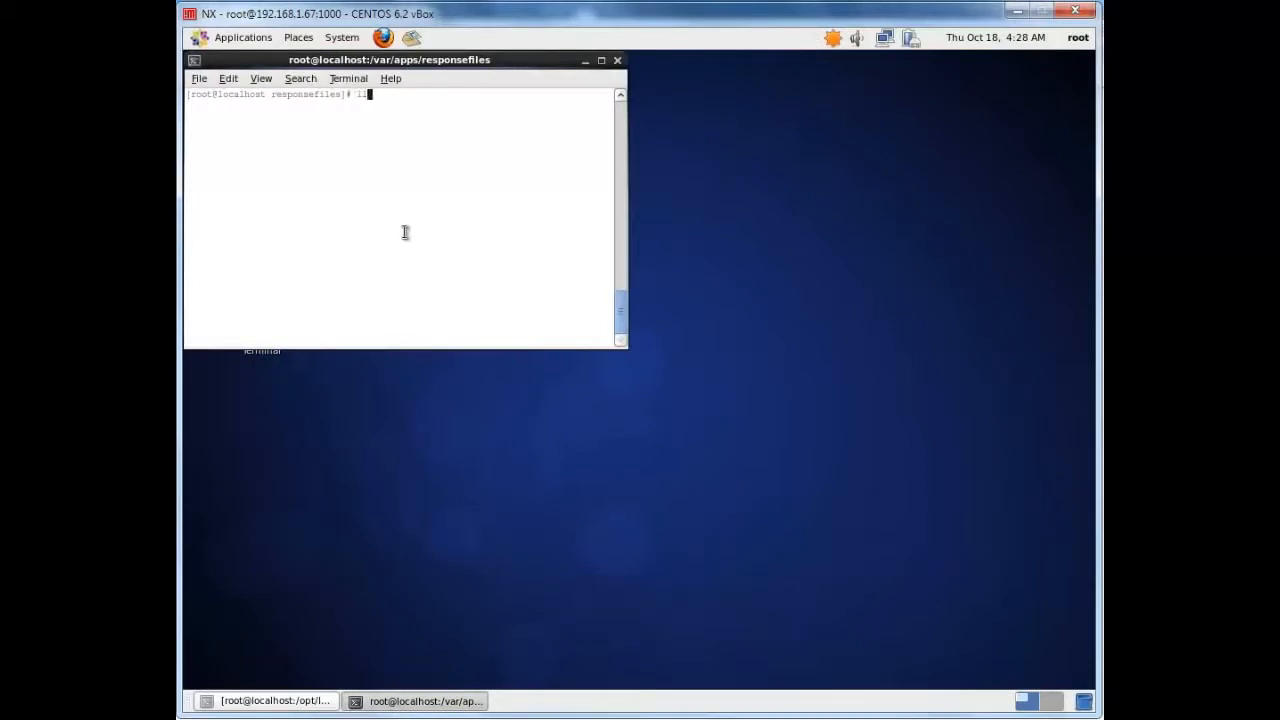
pyautogui.press('Return')
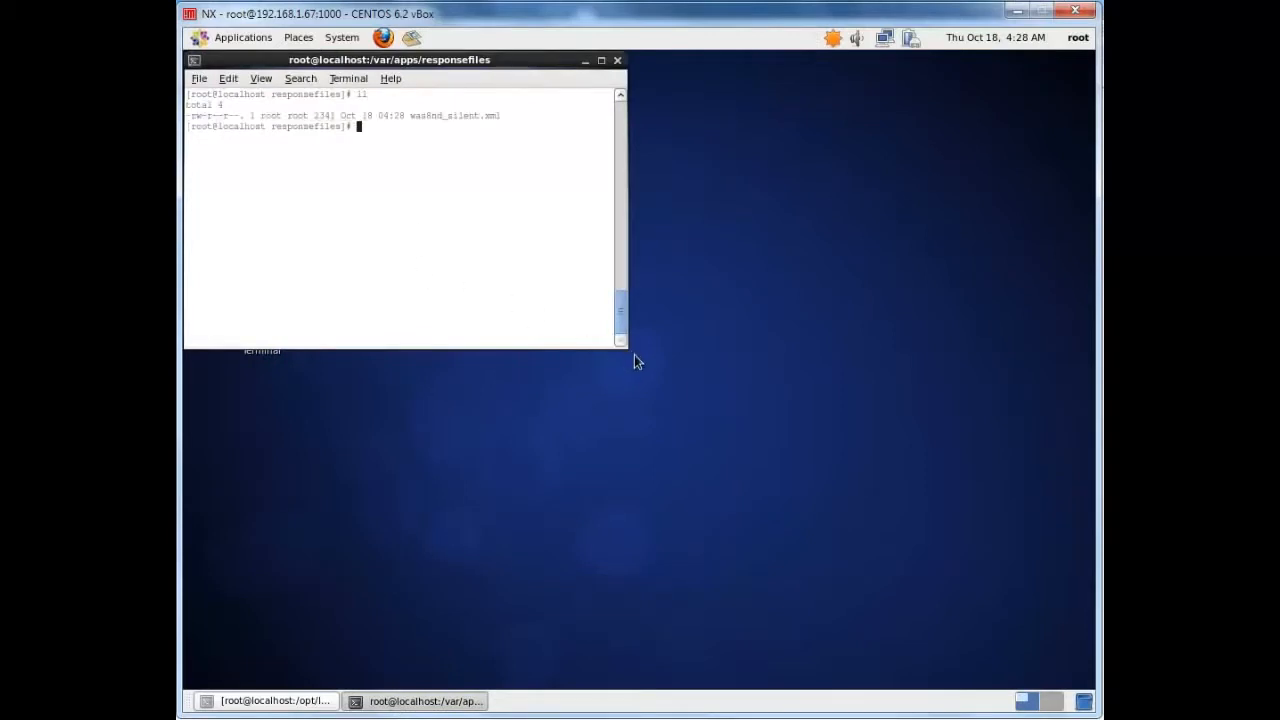
# Widen the terminal window and print the contents of was8nd_silent.xml with cat
pyautogui.moveTo(617, 339); pyautogui.dragTo(907, 399)
pyautogui.write('cat ')
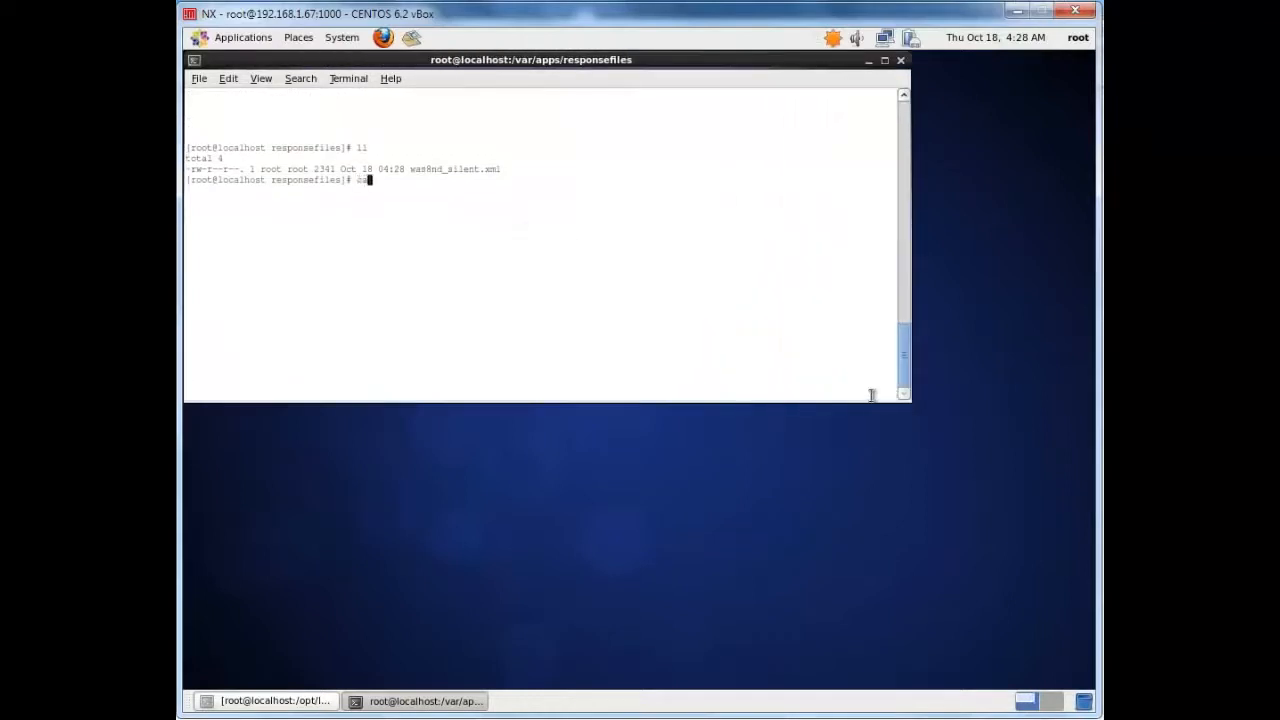
pyautogui.write('was')
pyautogui.press('Tab')
pyautogui.press('Return')
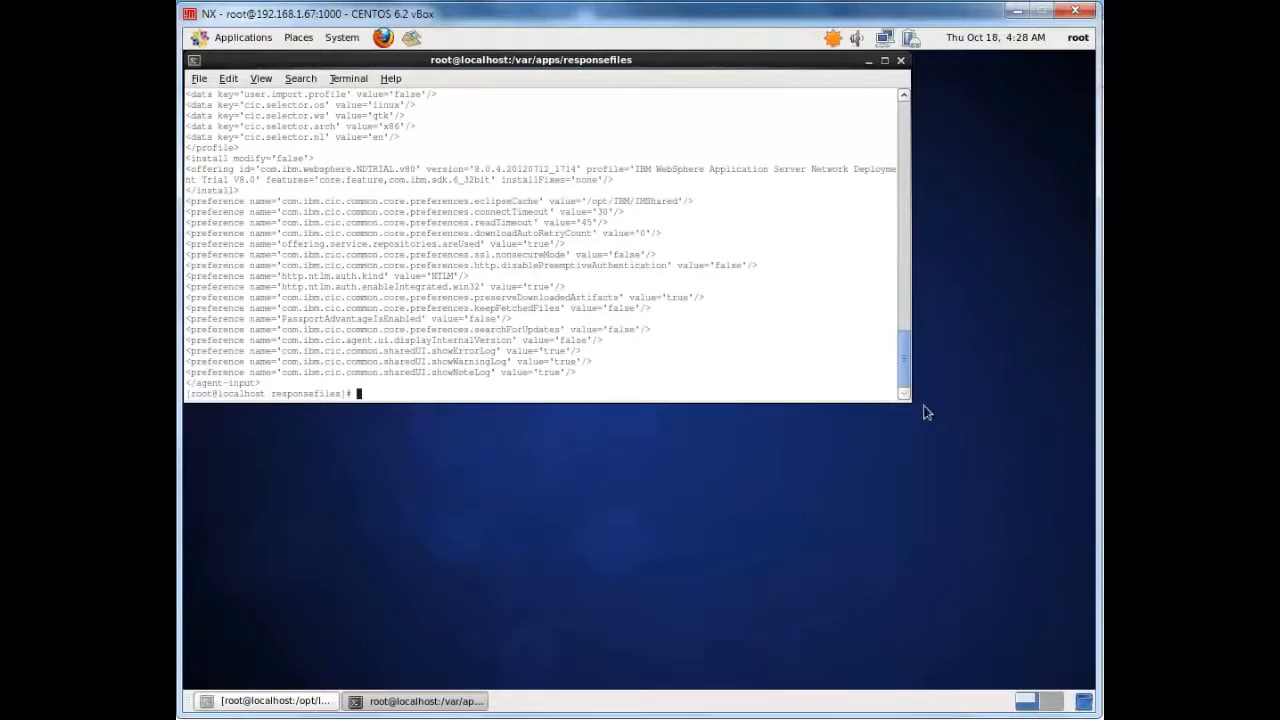
# Enlarge the terminal window enough to fit the whole response file and shift it slightly away from the desktop's corner
pyautogui.moveTo(912, 404); pyautogui.dragTo(1046, 556)
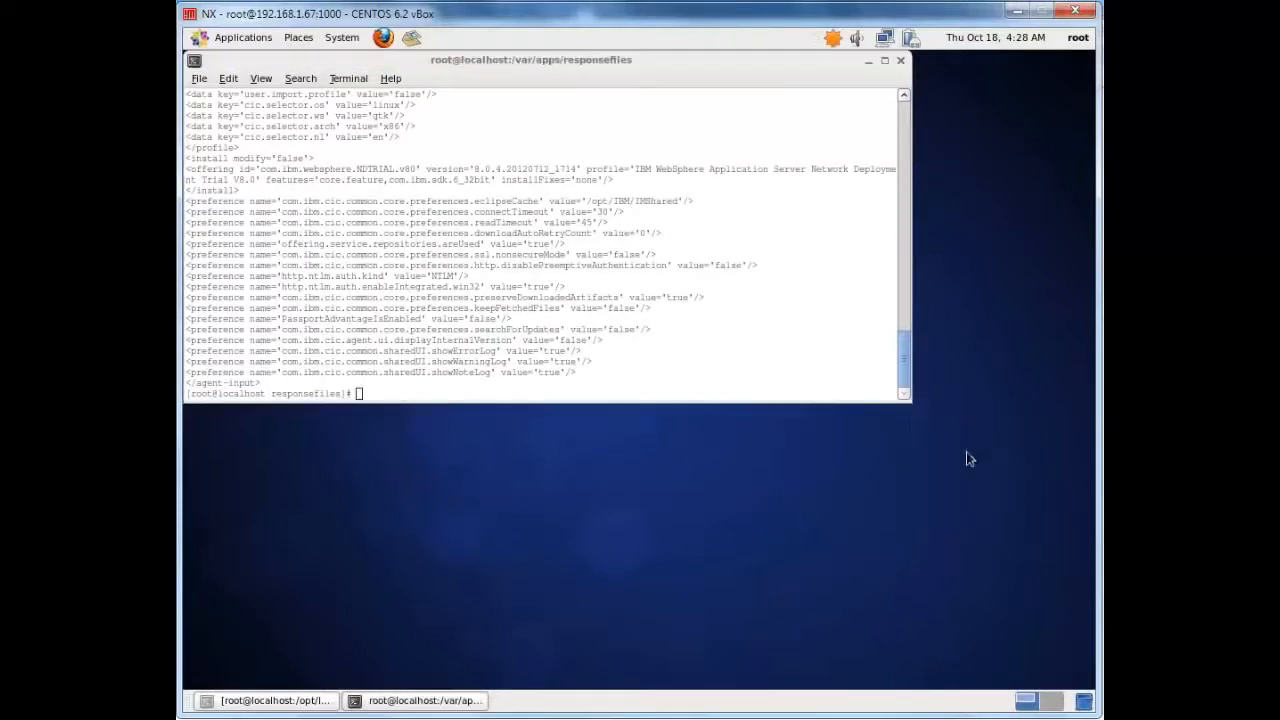
pyautogui.moveTo(901, 393); pyautogui.dragTo(1050, 594)
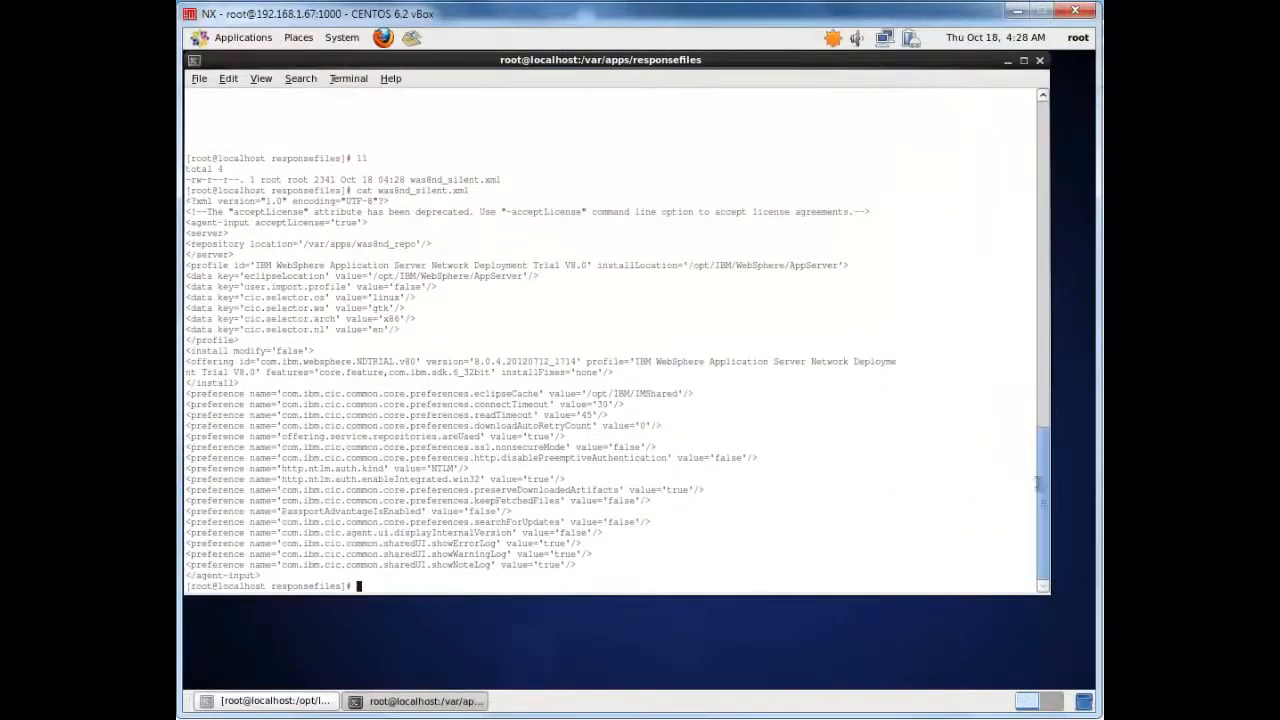
pyautogui.moveTo(1041, 465); pyautogui.dragTo(1041, 436)
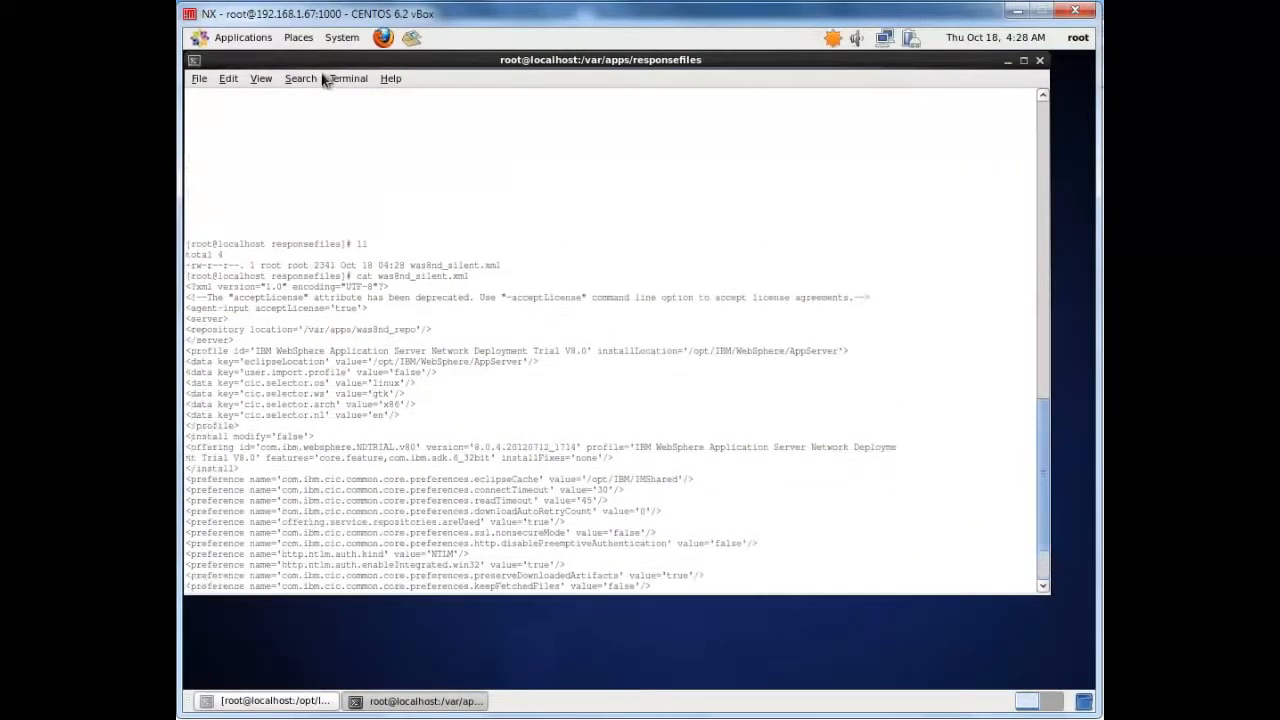
pyautogui.moveTo(326, 62); pyautogui.dragTo(339, 74)
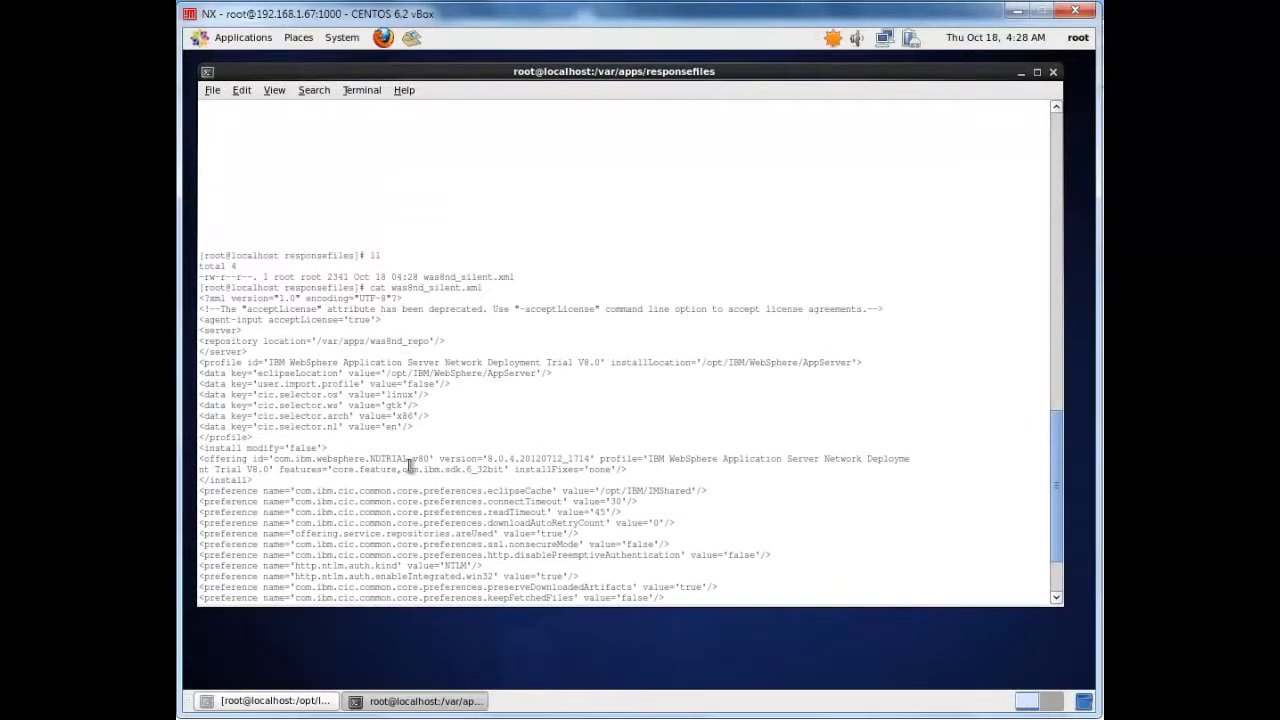
pyautogui.moveTo(1058, 465); pyautogui.dragTo(1061, 494)
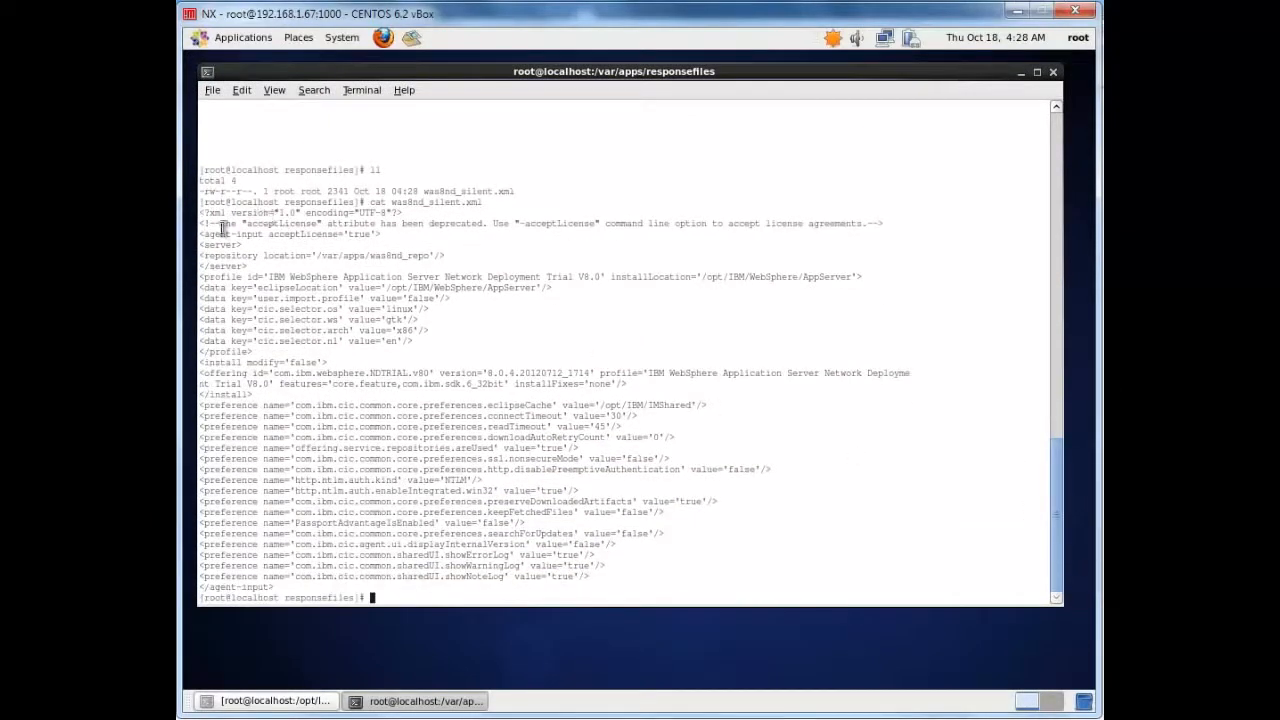
# Examine the response file's license acceptance, profile data, offering and preference entries, highlighting each section in turn
pyautogui.moveTo(205, 213); pyautogui.dragTo(474, 583)
pyautogui.click(373, 418)
pyautogui.moveTo(204, 222); pyautogui.dragTo(387, 234)
pyautogui.click(397, 228)
pyautogui.moveTo(220, 277); pyautogui.dragTo(429, 342)
pyautogui.click(429, 342)
pyautogui.moveTo(214, 372); pyautogui.dragTo(552, 562)
pyautogui.click(530, 512)
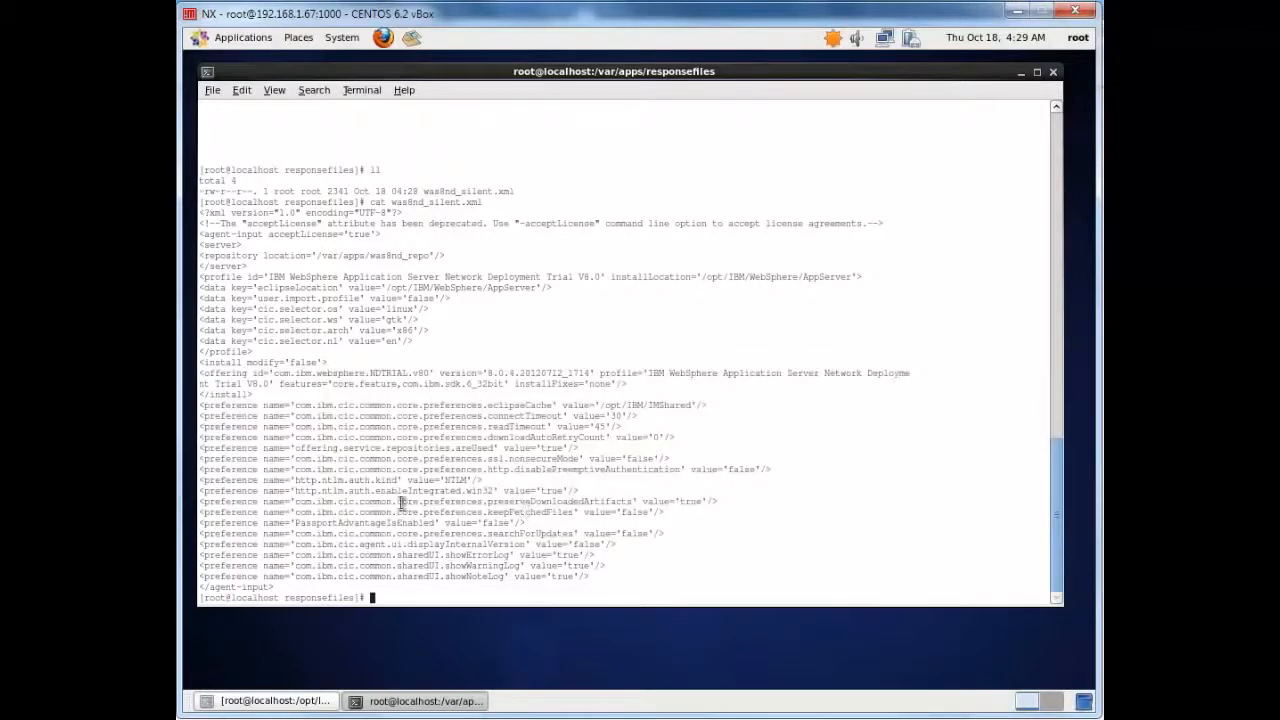